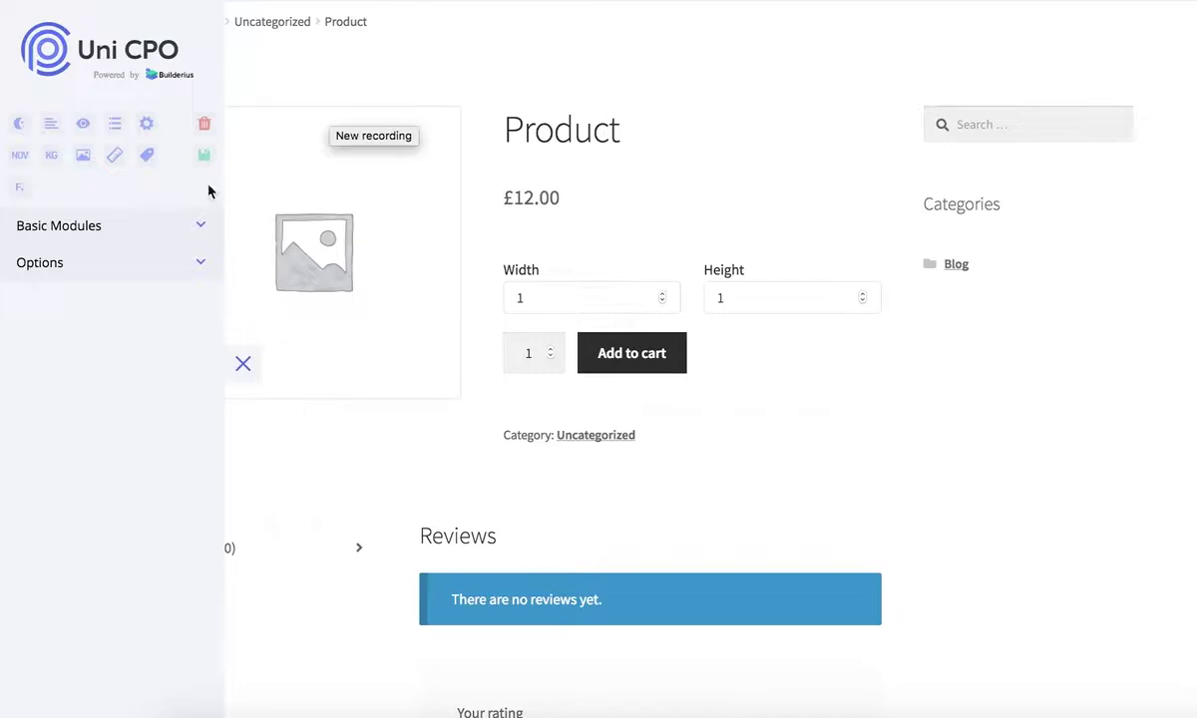
# - Add a Row module below Width and Height and drop a Radio Inputs option into it
pyautogui.click(121, 227)
pyautogui.moveTo(27, 260); pyautogui.dragTo(638, 366)
pyautogui.click(18, 369)
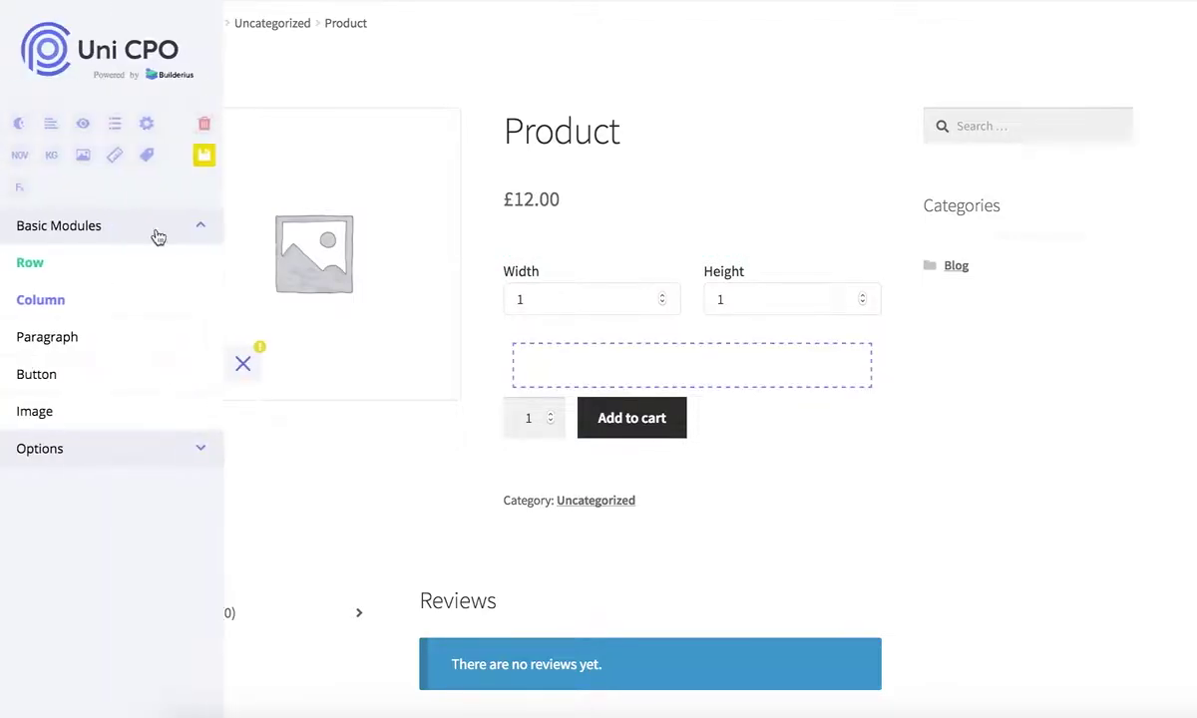
pyautogui.click(160, 229)
pyautogui.click(163, 264)
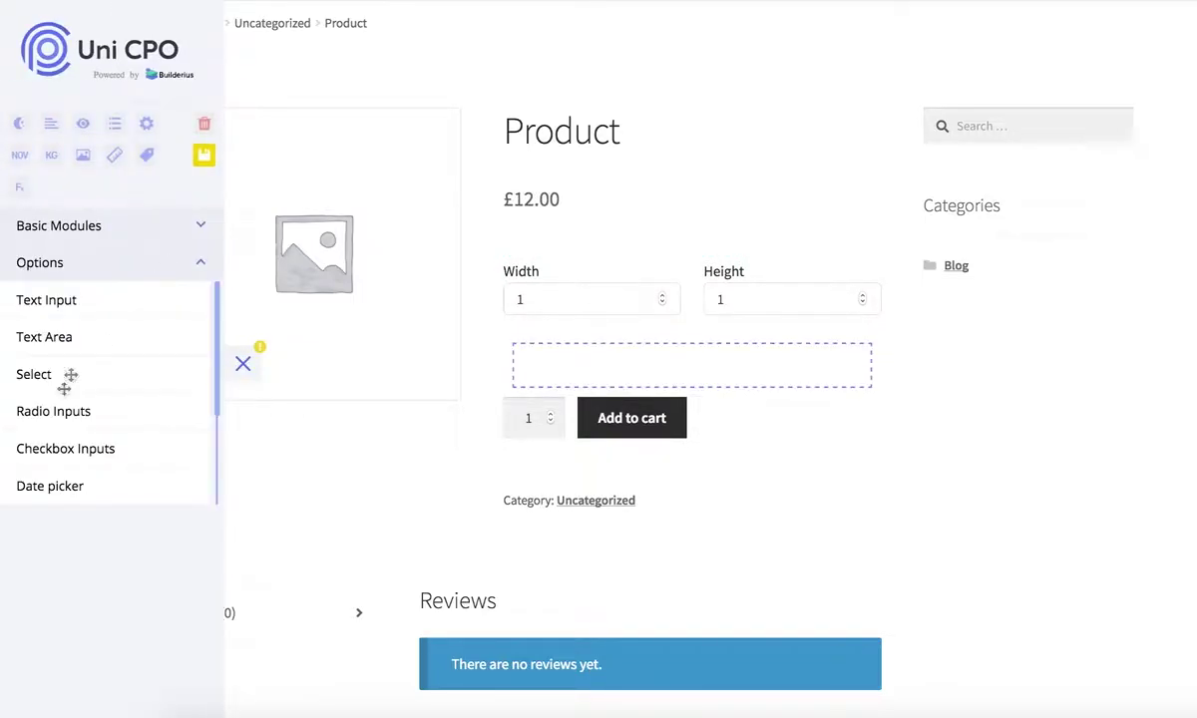
pyautogui.moveTo(59, 414); pyautogui.dragTo(619, 374)
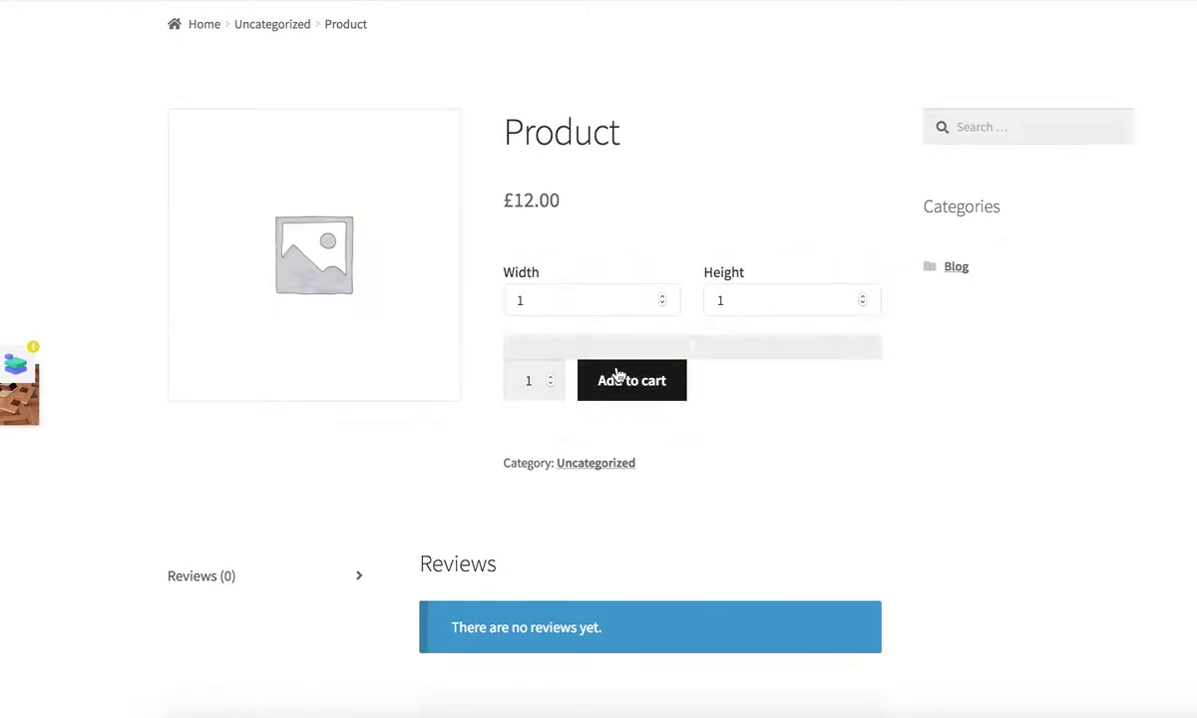
pyautogui.click(846, 346)
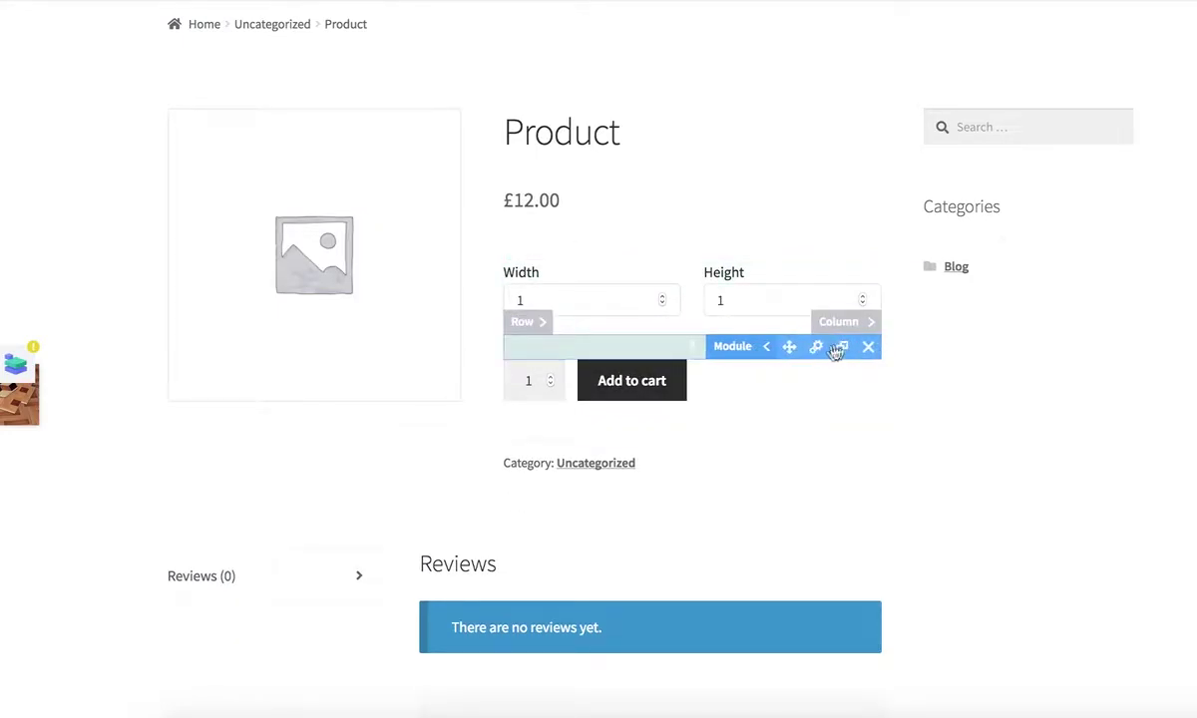
# - Set the radio option's slug to sides_x2 and label to Sides, with Text type and Square style
pyautogui.click(818, 348)
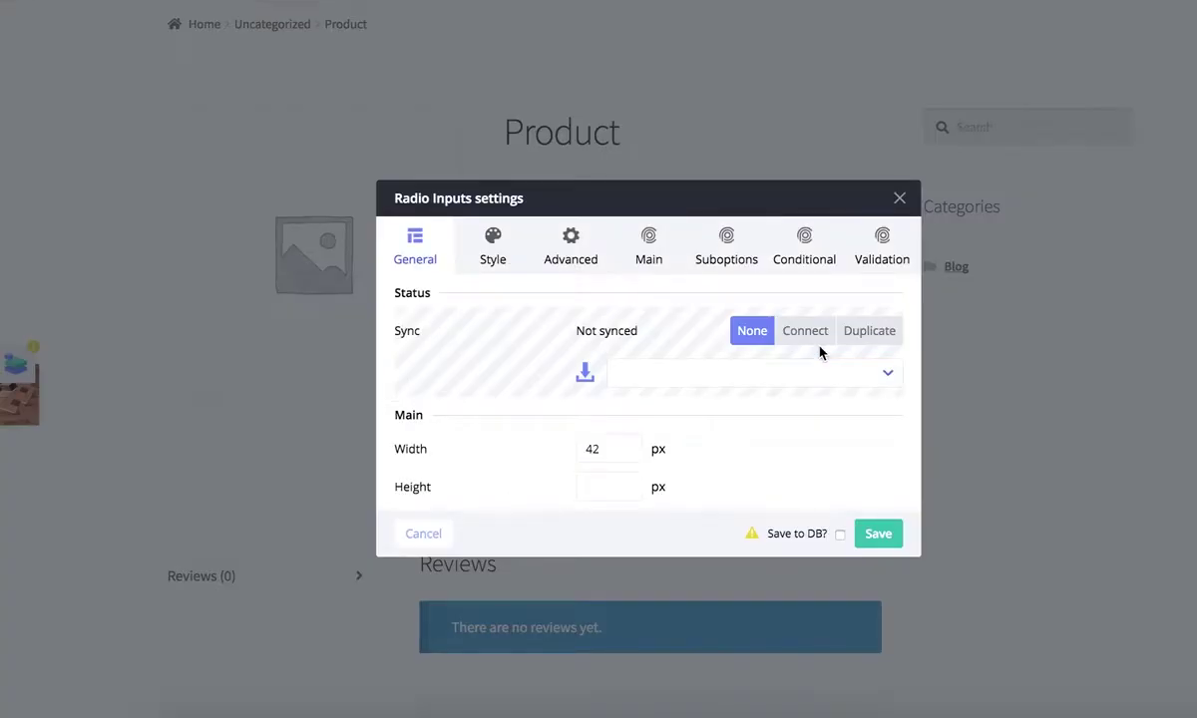
pyautogui.click(648, 248)
pyautogui.click(724, 162)
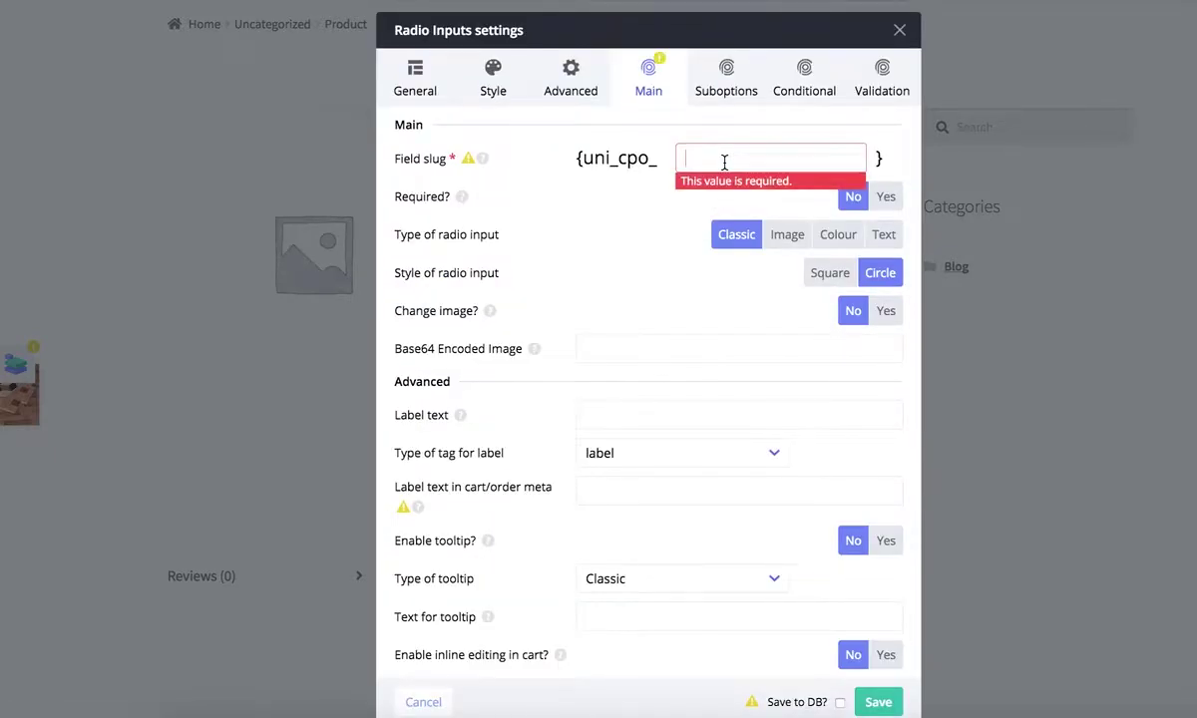
pyautogui.write('sides_x2')
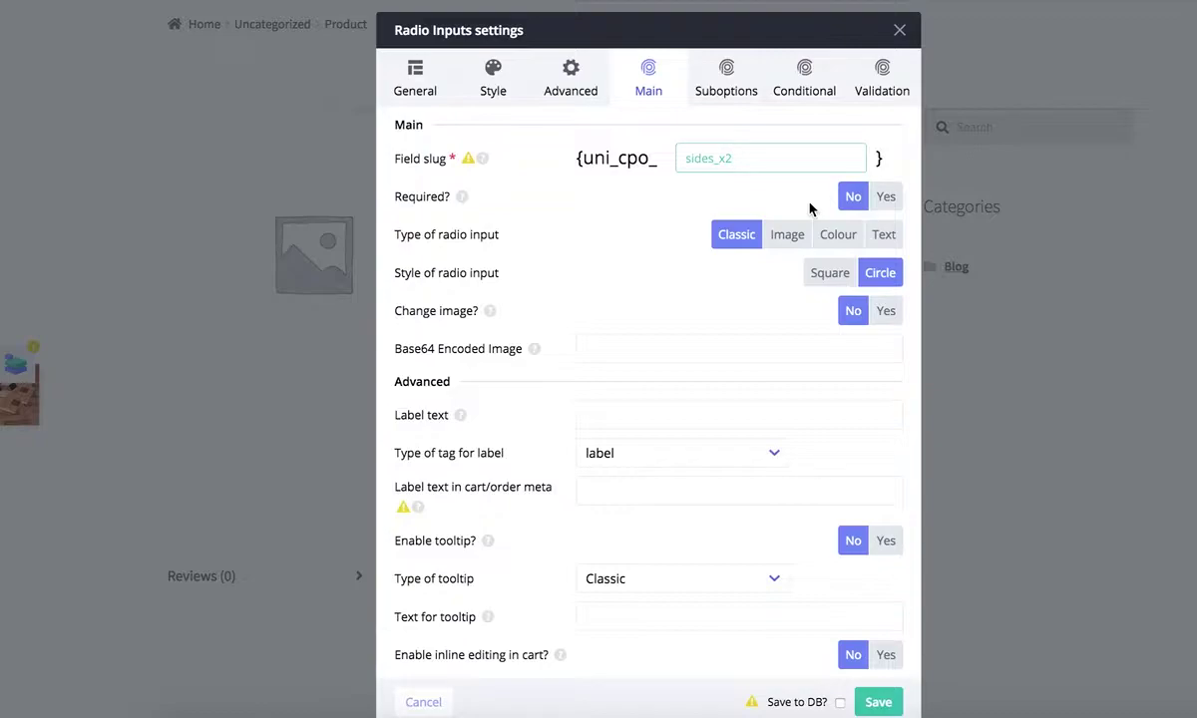
pyautogui.click(644, 414)
pyautogui.write('Sides')
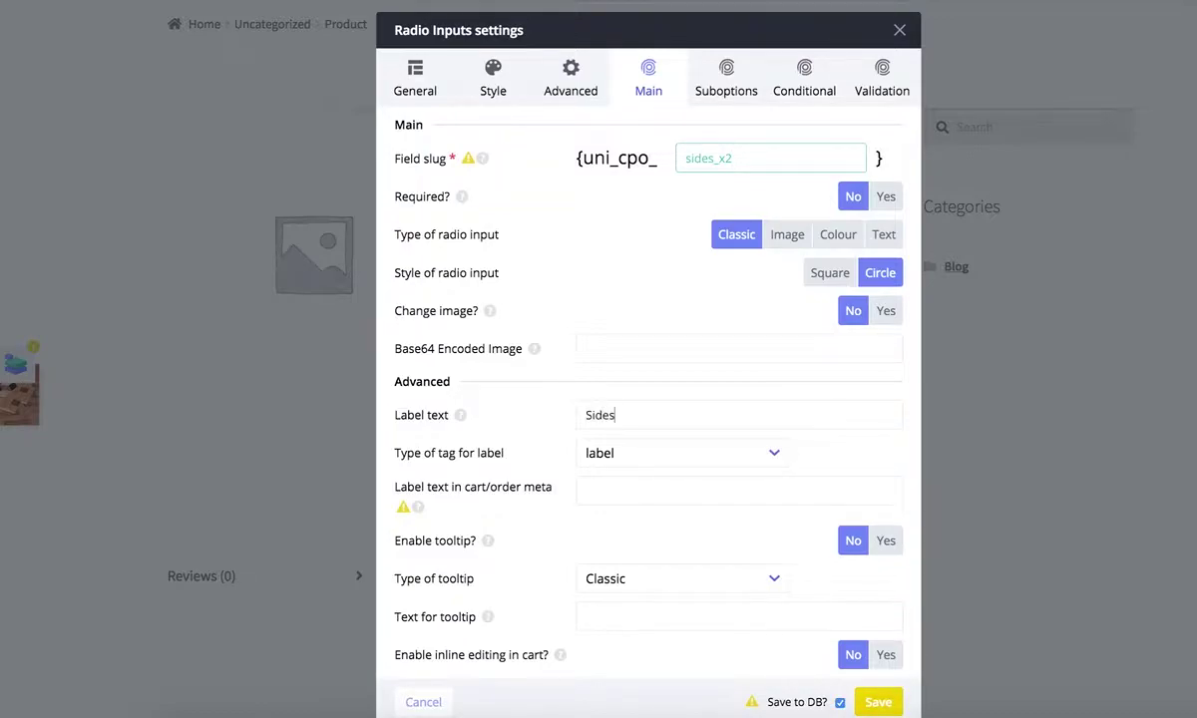
pyautogui.click(884, 234)
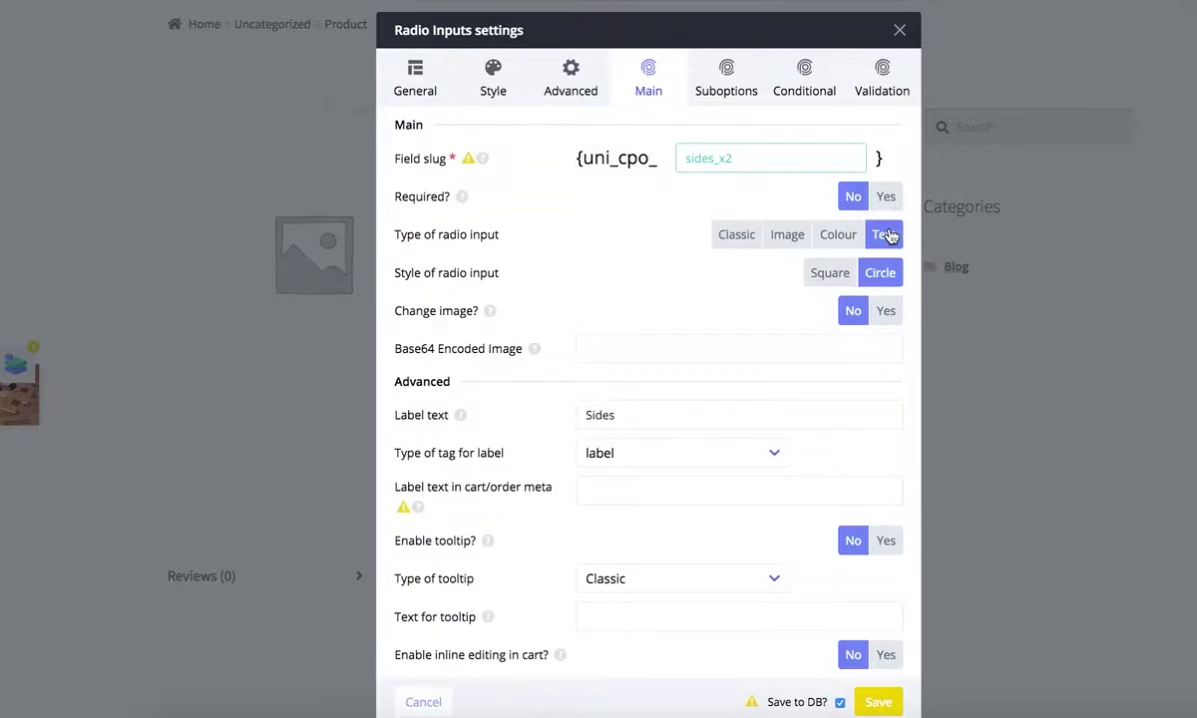
pyautogui.click(848, 270)
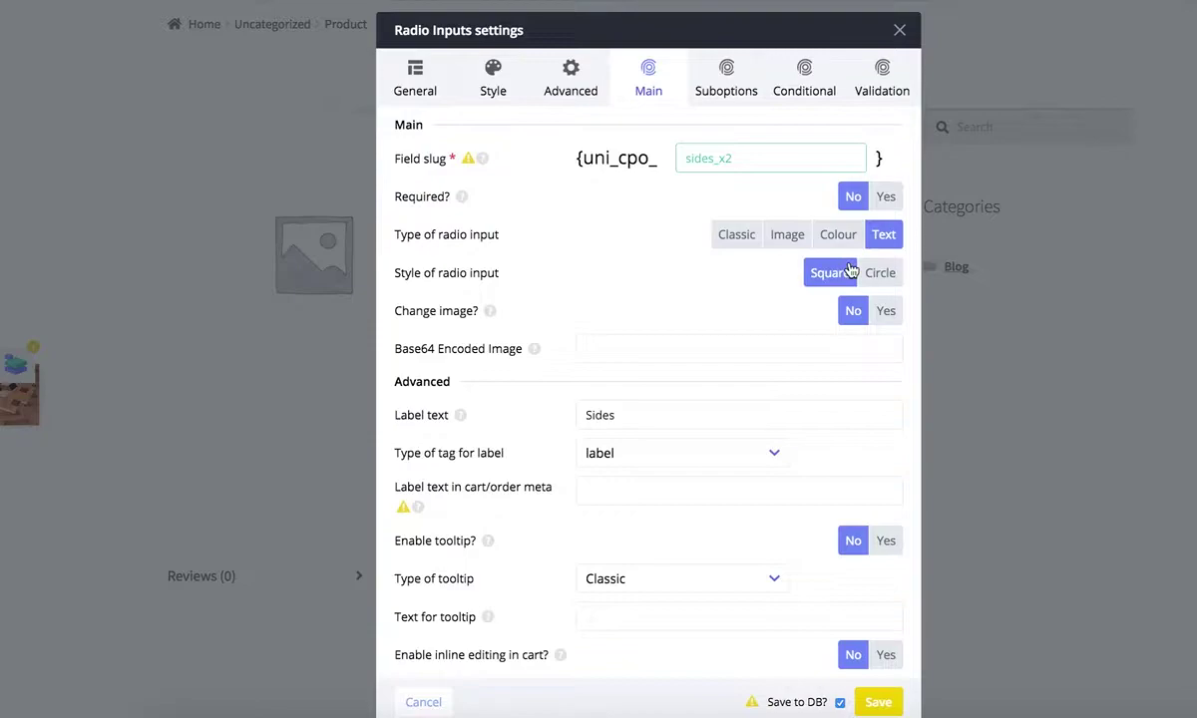
pyautogui.click(730, 90)
# - Add suboptions Single Sided and Double Sided, letting their values fill as single_sided and double_sided
pyautogui.click(591, 392)
pyautogui.click(545, 402)
pyautogui.write('Single Sided')
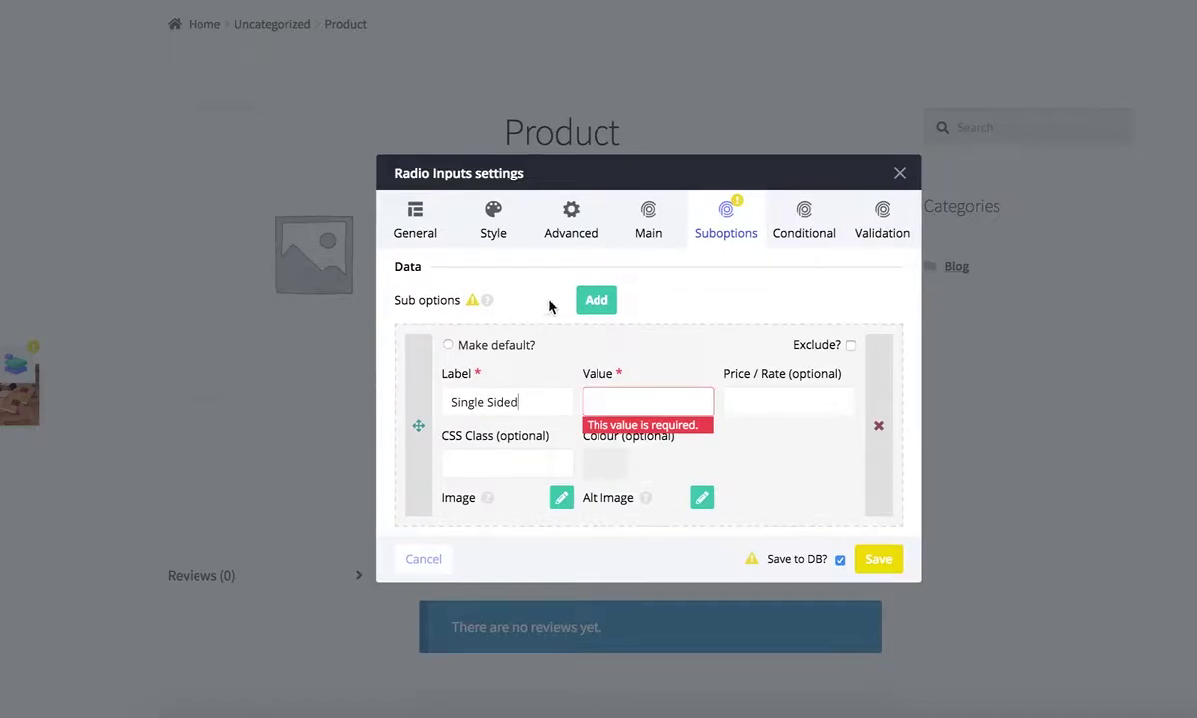
pyautogui.click(595, 300)
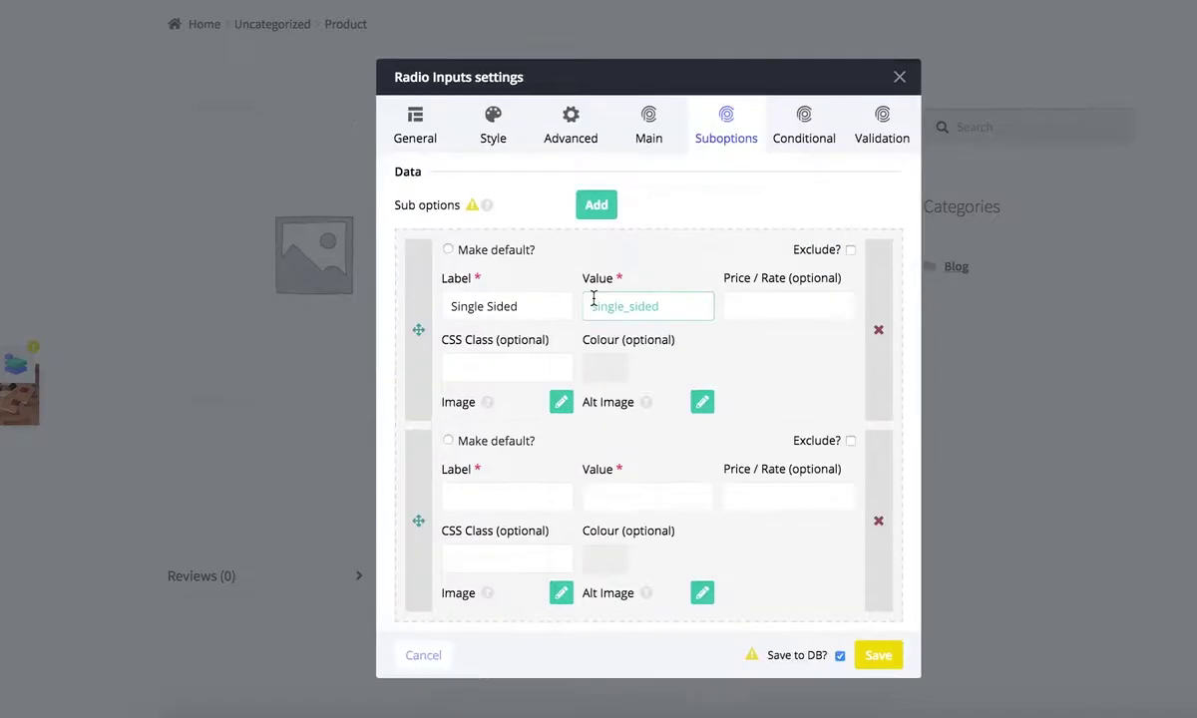
pyautogui.click(524, 496)
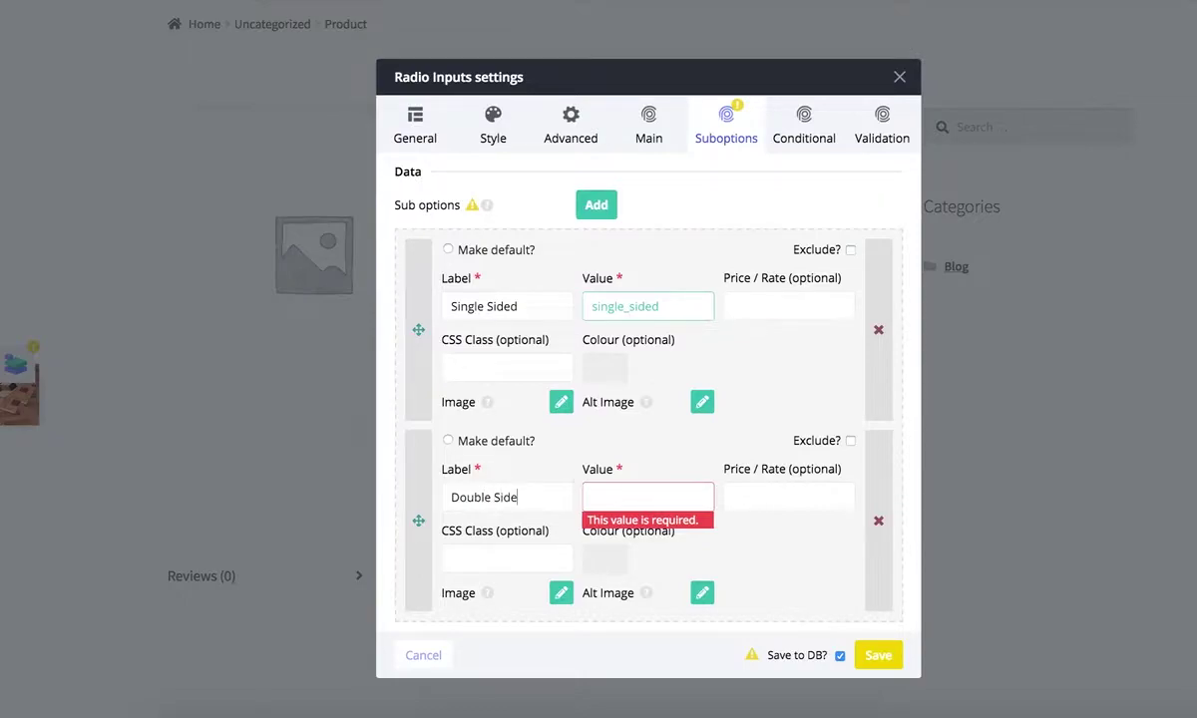
pyautogui.click(767, 393)
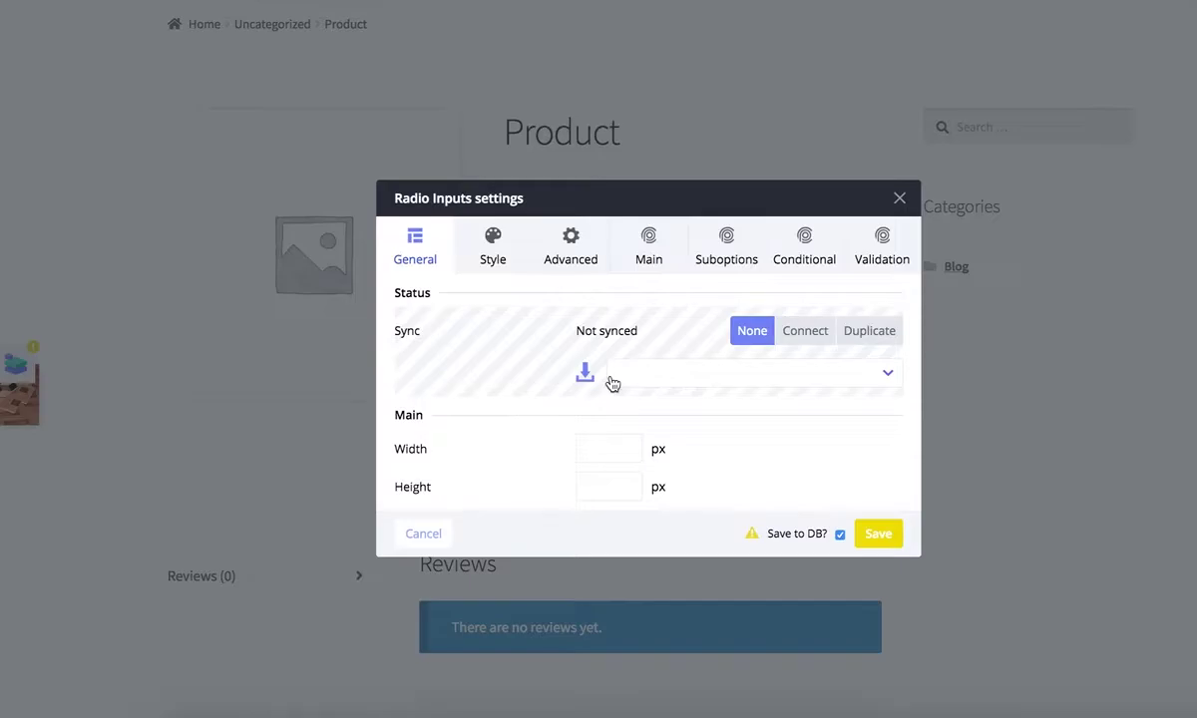
# - Clear the border, hover and active border colours, and erase the old border width of 2
pyautogui.click(492, 249)
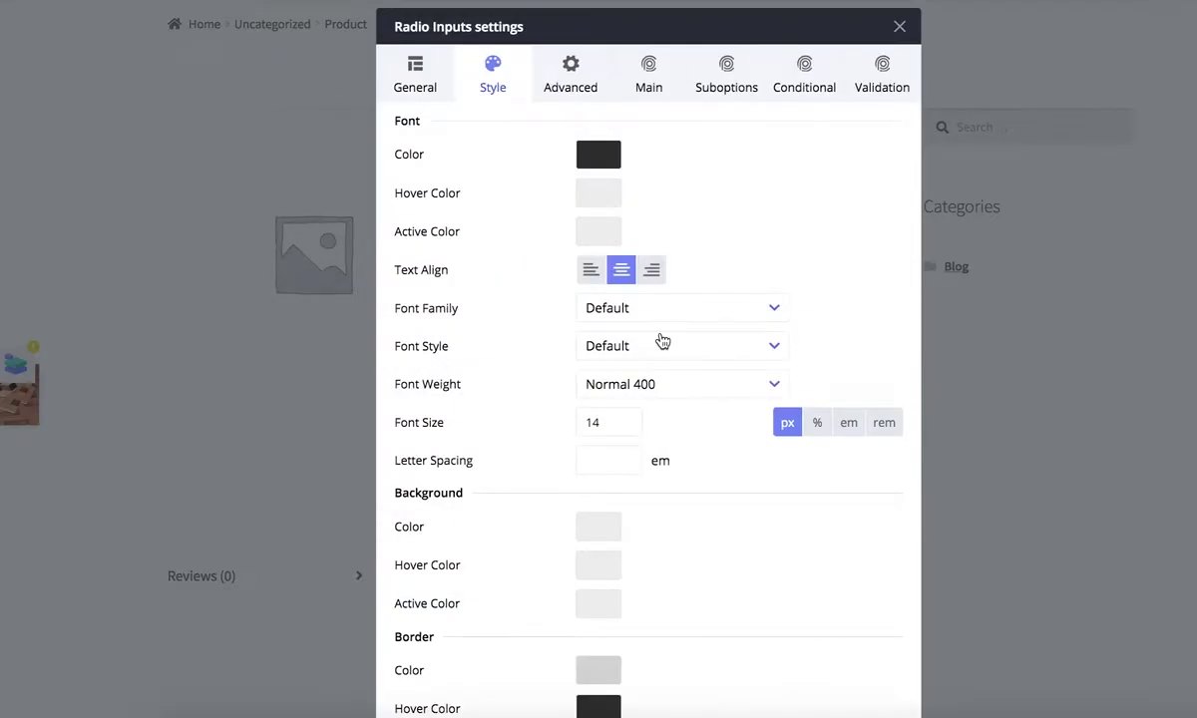
pyautogui.scroll(-5, 663, 341)
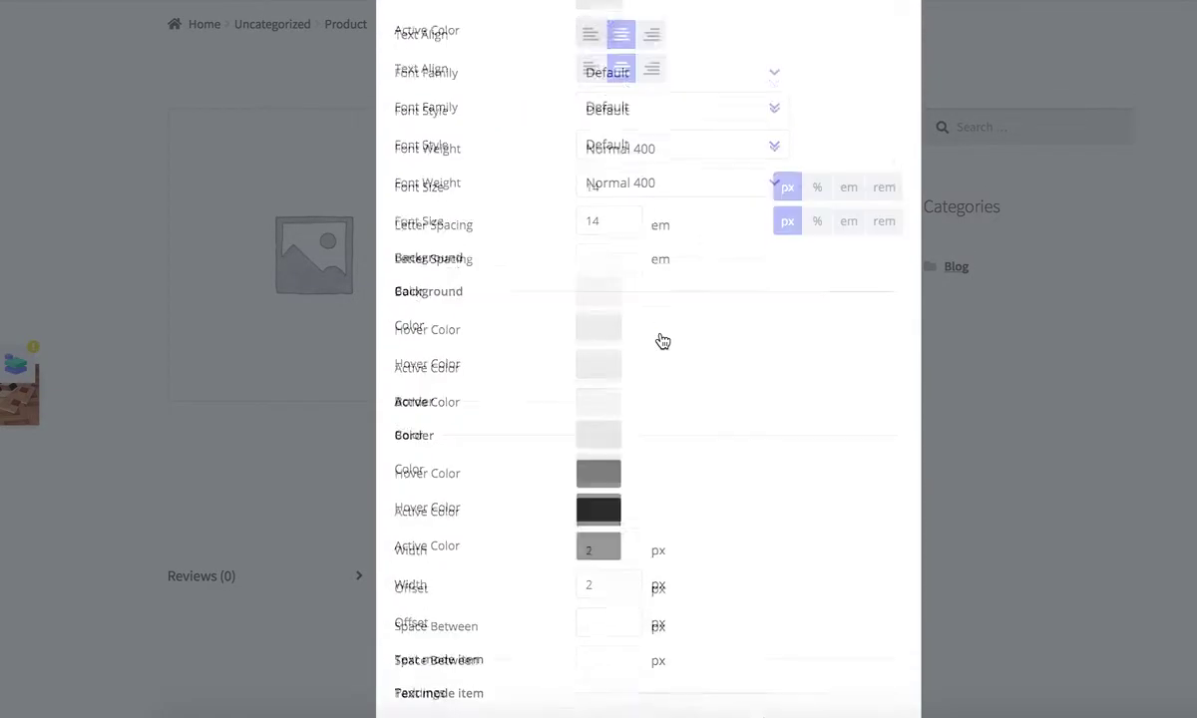
pyautogui.scroll(-2, 662, 341)
pyautogui.click(609, 324)
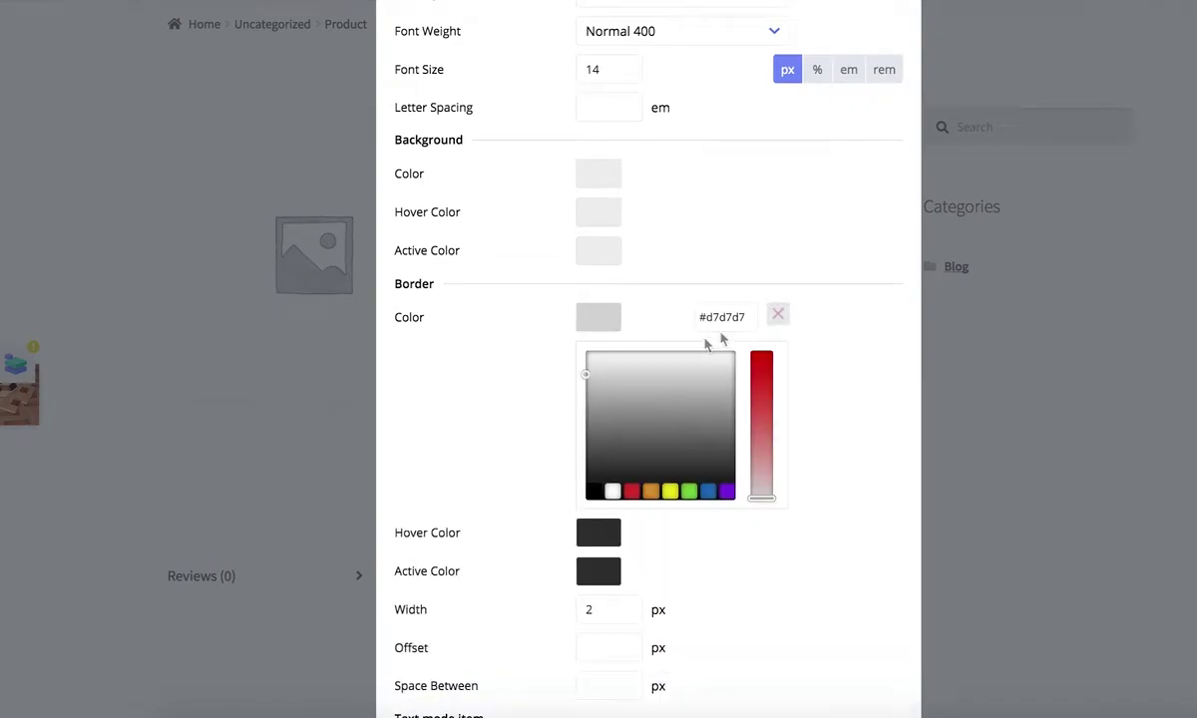
pyautogui.click(778, 317)
pyautogui.click(796, 333)
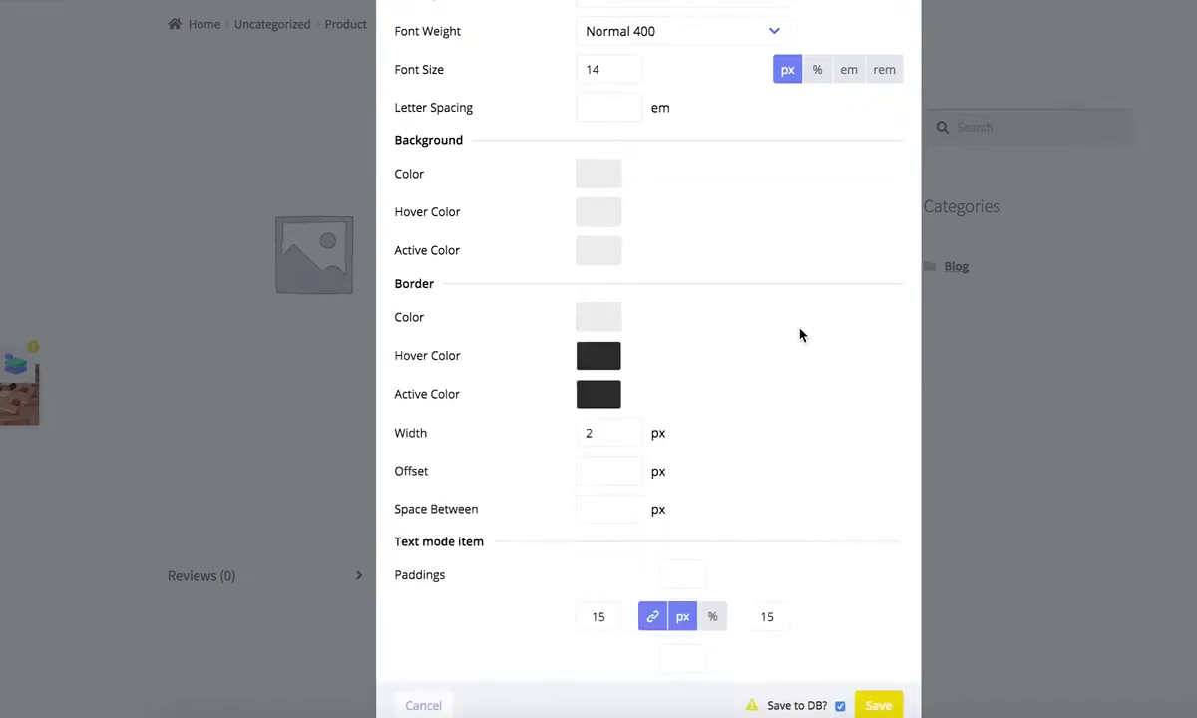
pyautogui.click(609, 361)
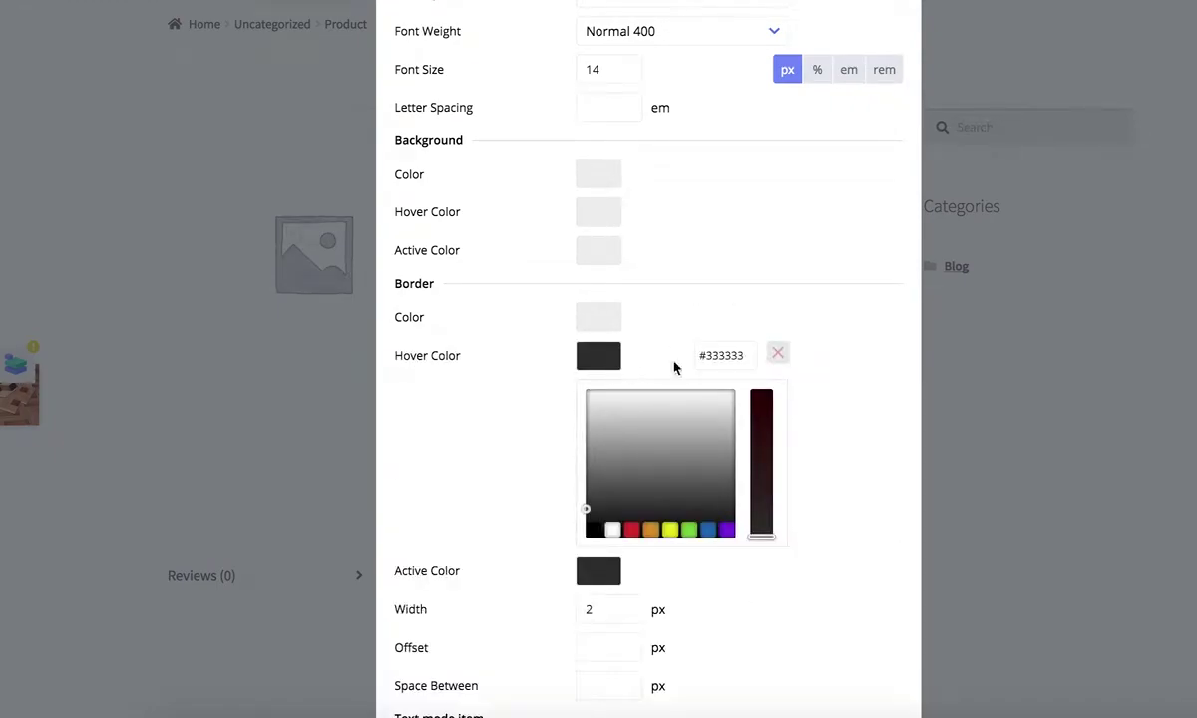
pyautogui.click(778, 354)
pyautogui.click(496, 430)
pyautogui.click(608, 399)
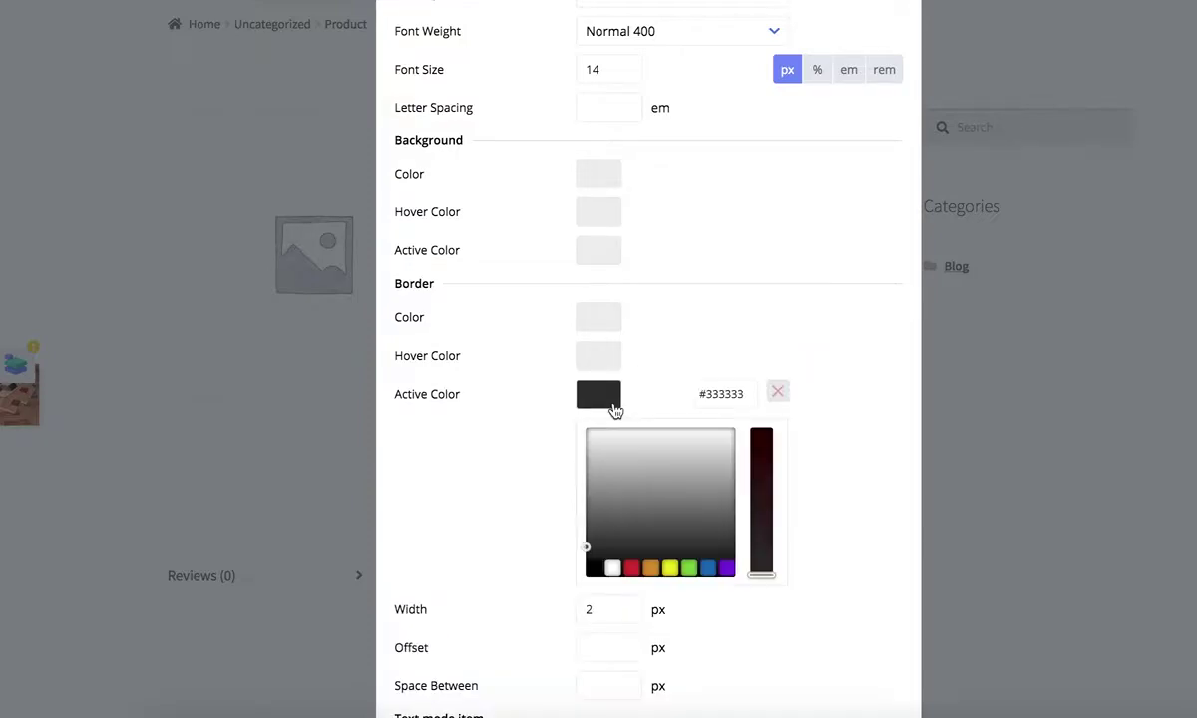
pyautogui.click(779, 392)
pyautogui.click(623, 606)
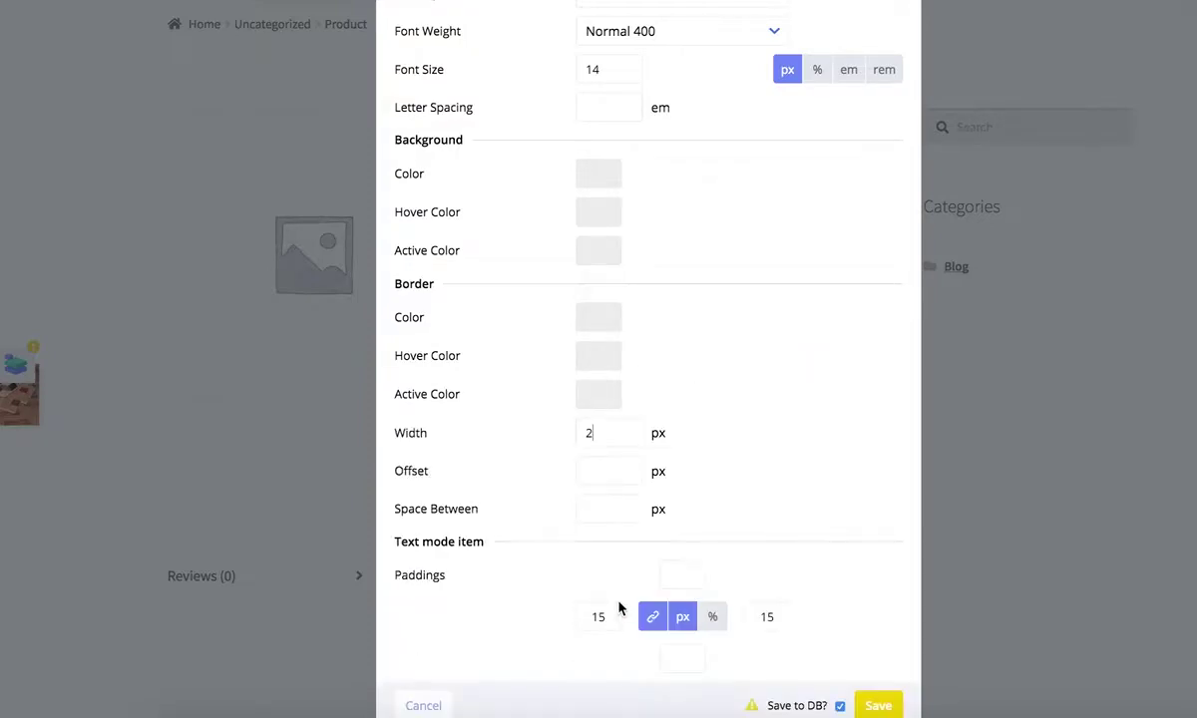
pyautogui.press('BackSpace')
# - Enter border width 1 and set the background colour to teal #00e0c2
pyautogui.write('1')
pyautogui.click(596, 177)
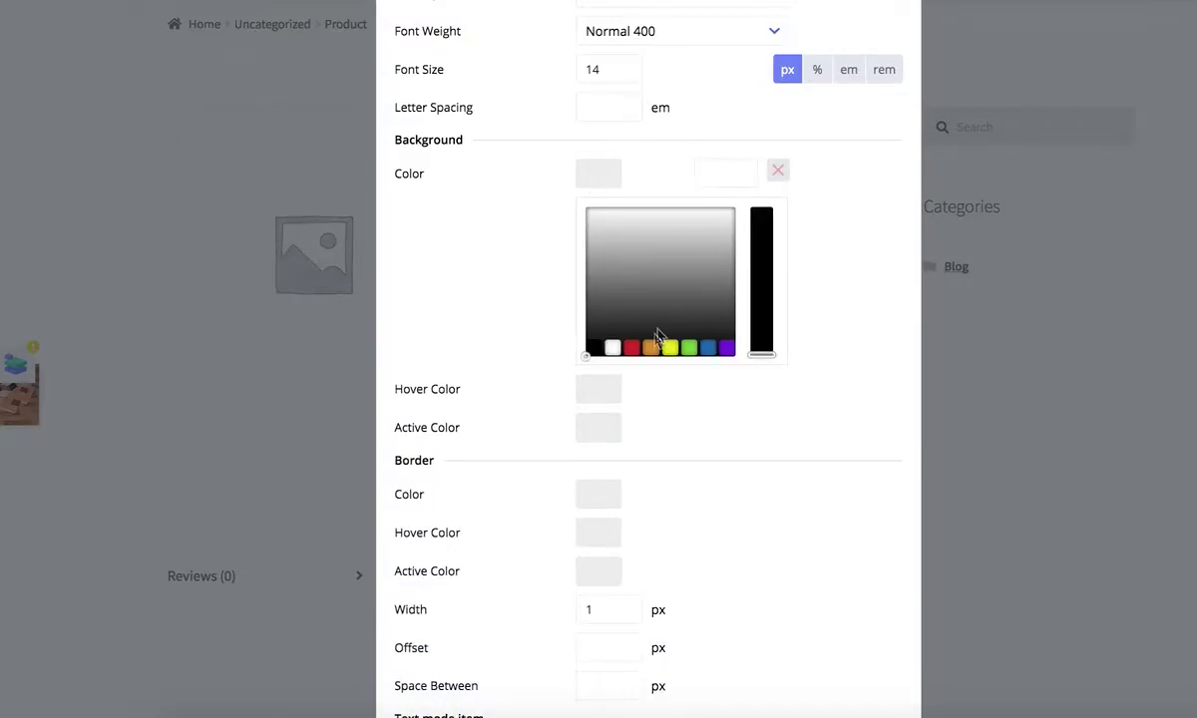
pyautogui.click(688, 347)
pyautogui.click(653, 218)
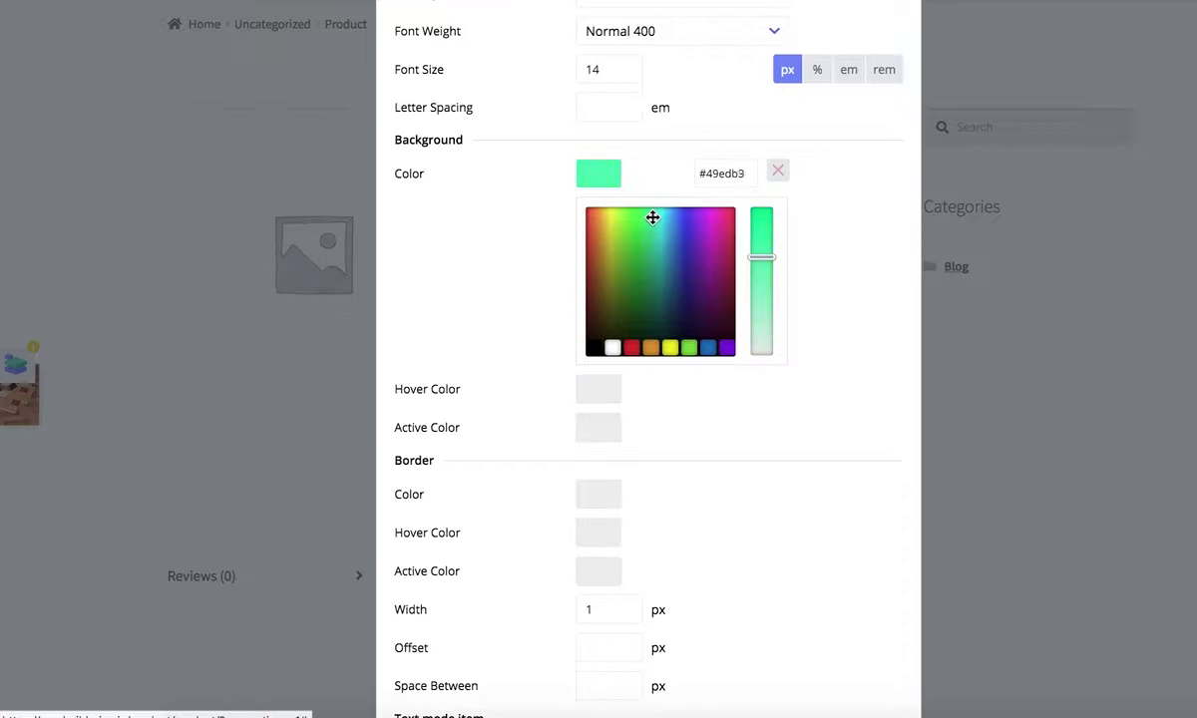
pyautogui.moveTo(652, 218); pyautogui.dragTo(656, 218)
pyautogui.moveTo(758, 257); pyautogui.dragTo(761, 203)
pyautogui.moveTo(659, 221); pyautogui.dragTo(657, 223)
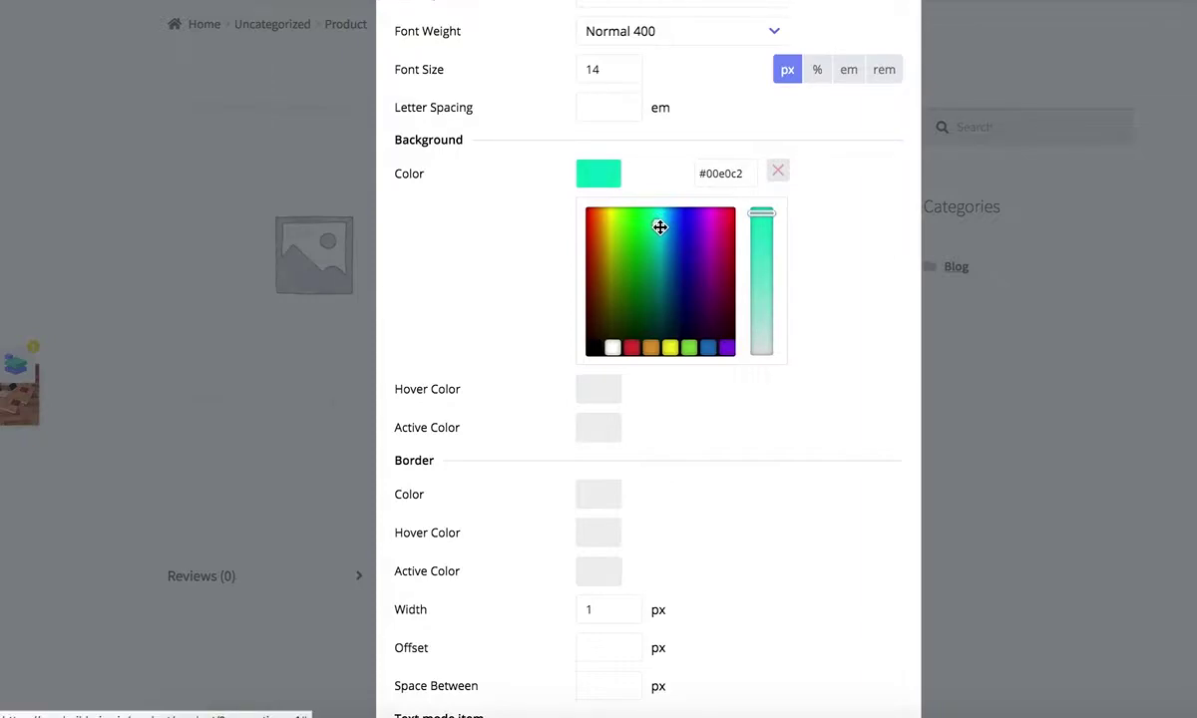
pyautogui.tripleClick(750, 173)
pyautogui.hotkey('ctrl', 'c')
pyautogui.click(854, 204)
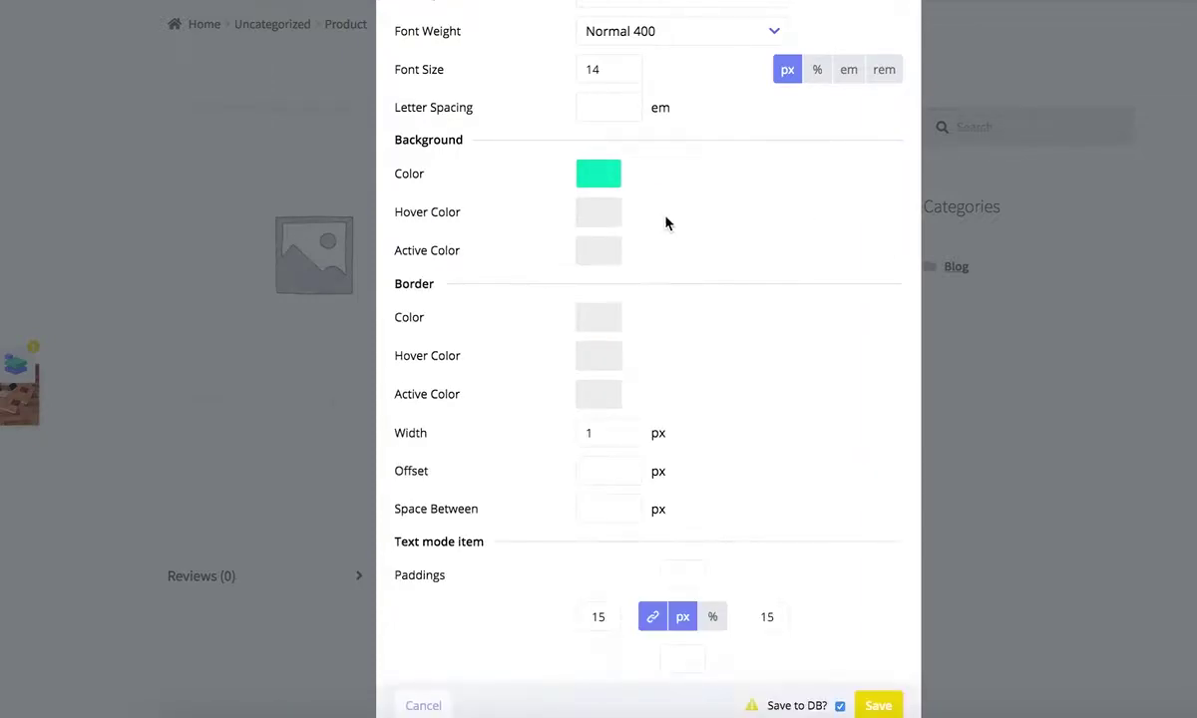
# - Paste #00e0c2 into the hover background colour and lighten it to #86e0d4
pyautogui.click(615, 212)
pyautogui.hotkey('ctrl', 'v')
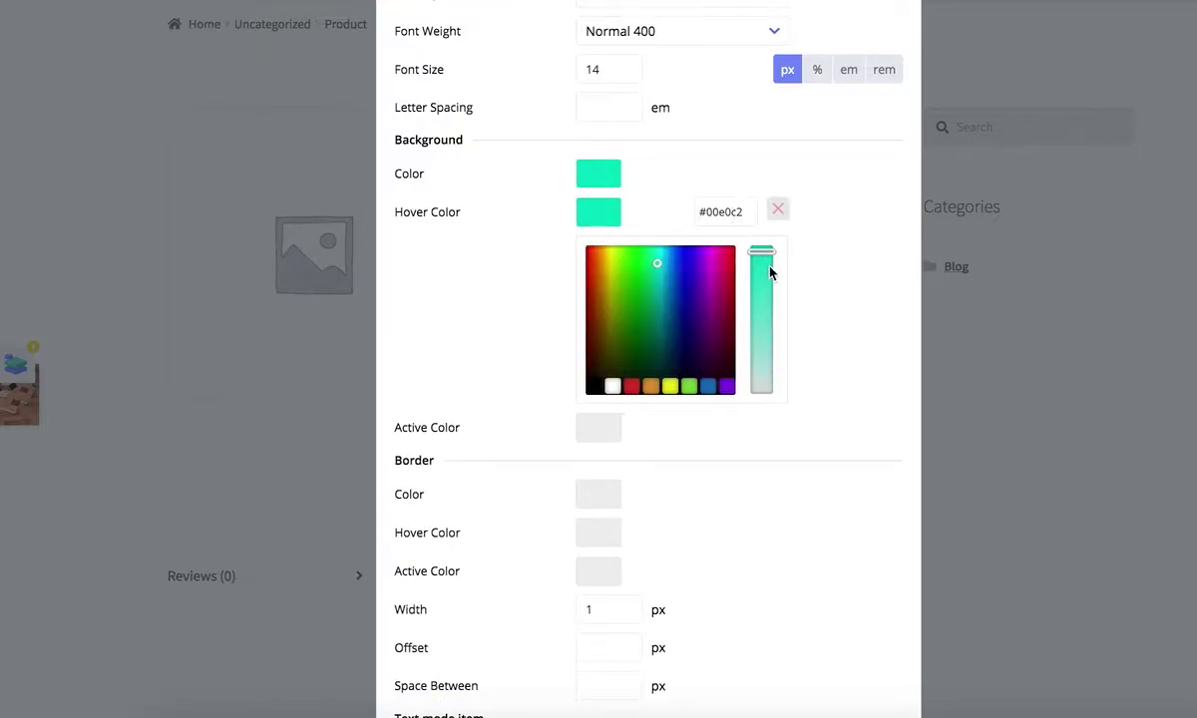
pyautogui.moveTo(768, 255); pyautogui.dragTo(766, 346)
pyautogui.click(834, 337)
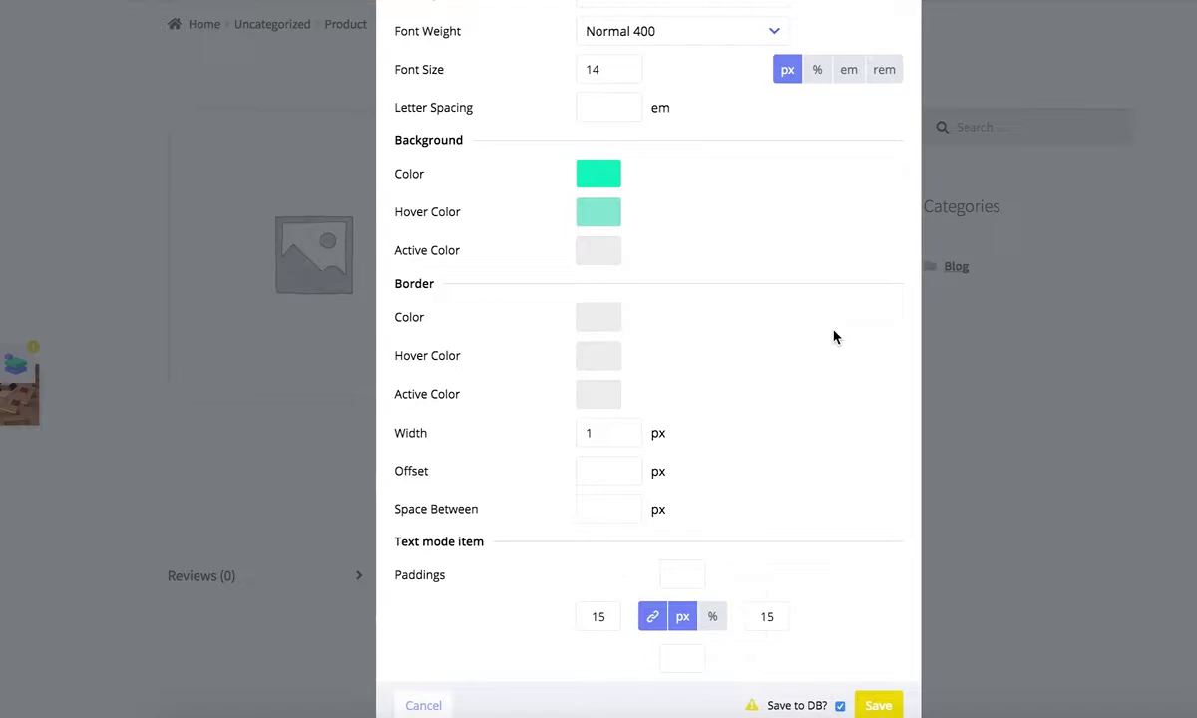
pyautogui.click(613, 262)
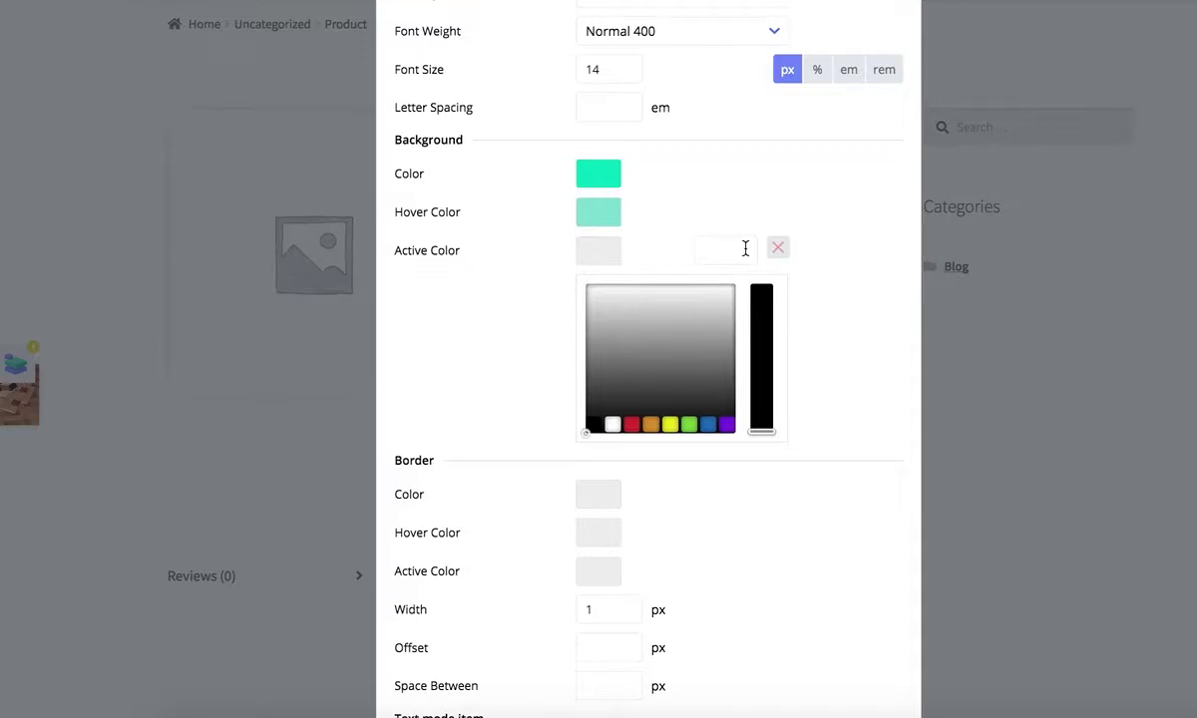
pyautogui.click(840, 337)
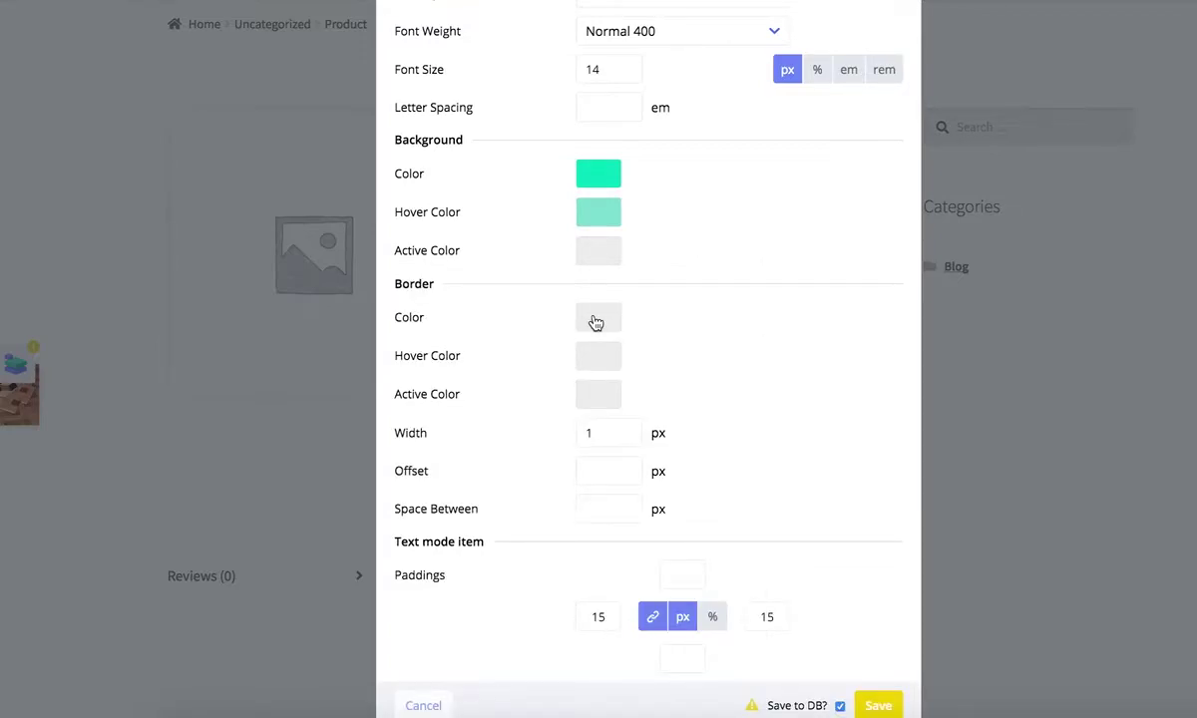
pyautogui.click(597, 321)
# - Paste teal #00e0c2 into the border colour
pyautogui.click(691, 318)
pyautogui.click(619, 319)
pyautogui.click(708, 326)
pyautogui.hotkey('ctrl', 'v')
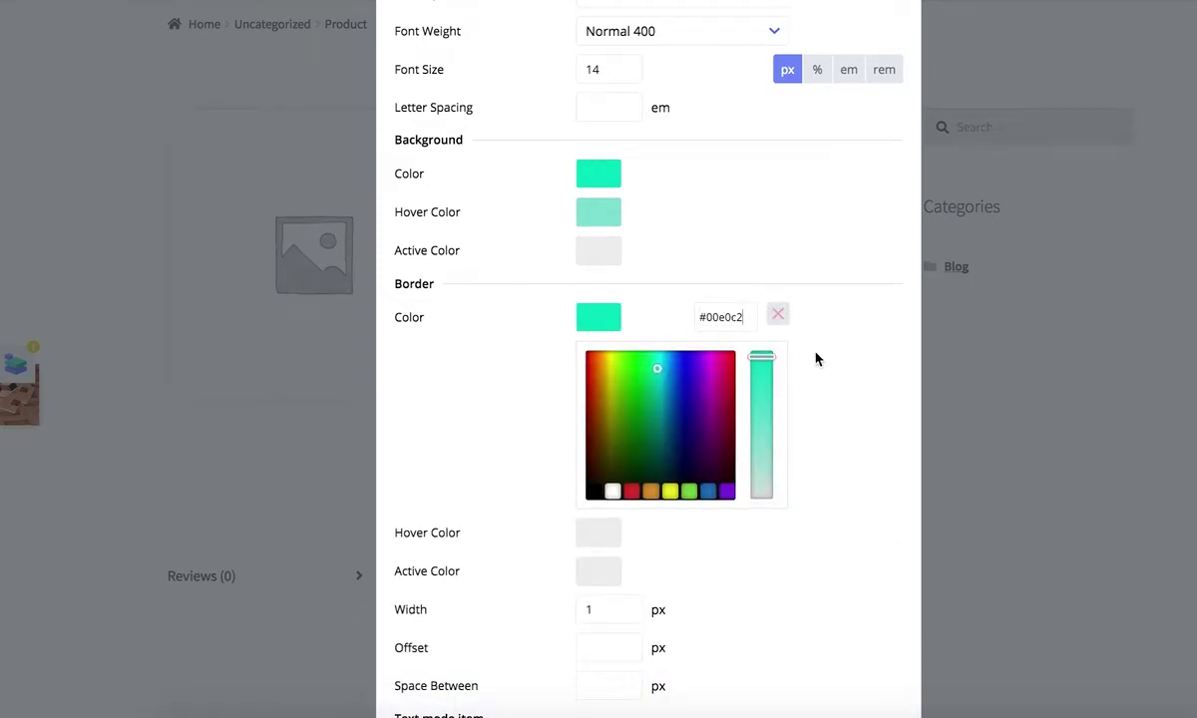
pyautogui.click(816, 359)
# - Copy the hover hex #86e0d4 into the active background colour
pyautogui.click(605, 253)
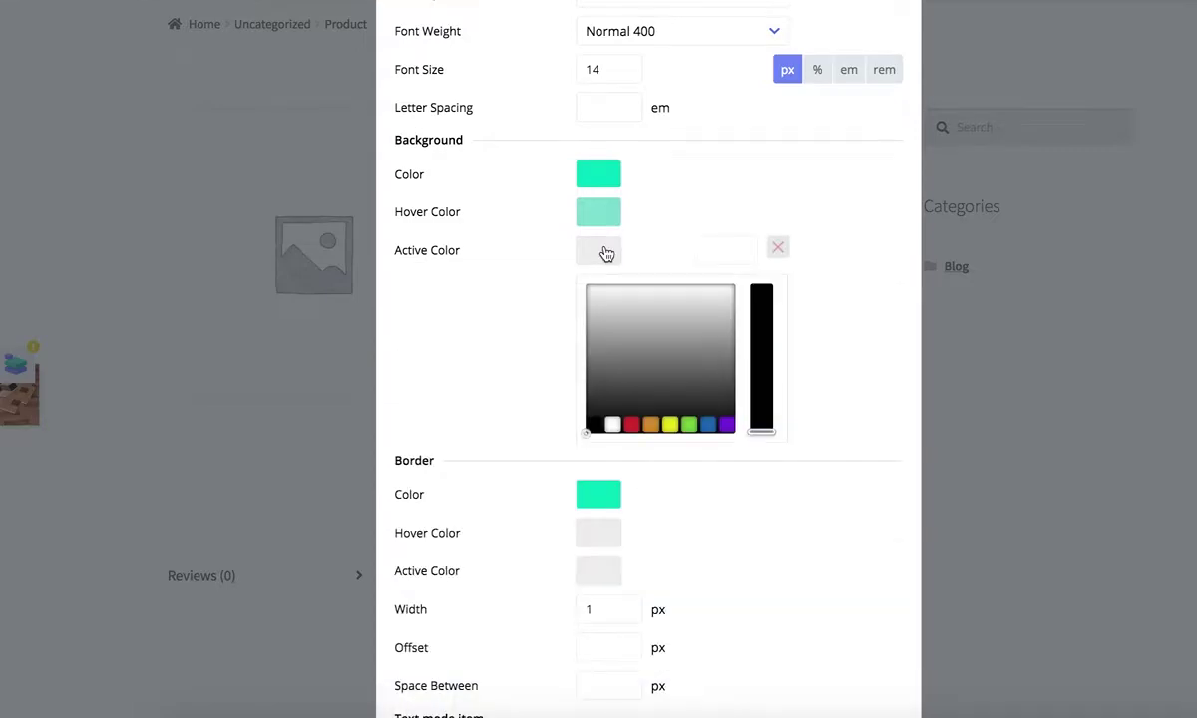
pyautogui.click(601, 207)
pyautogui.click(743, 217)
pyautogui.hotkey('ctrl', 'c')
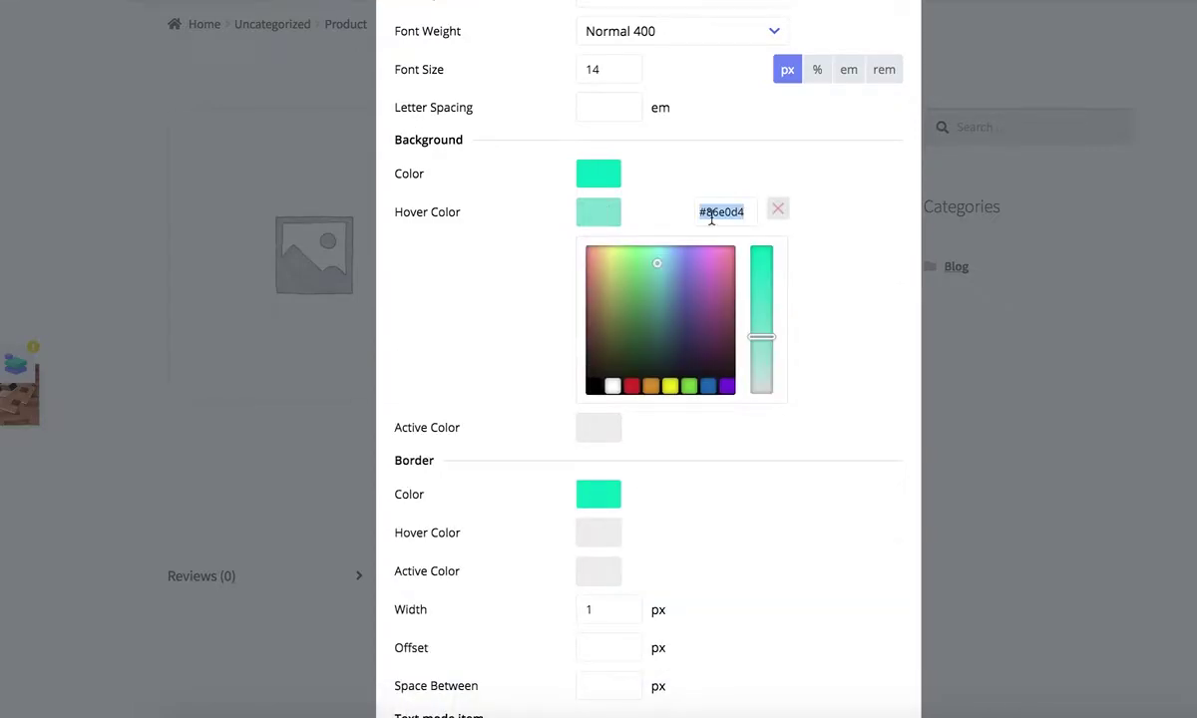
pyautogui.click(609, 427)
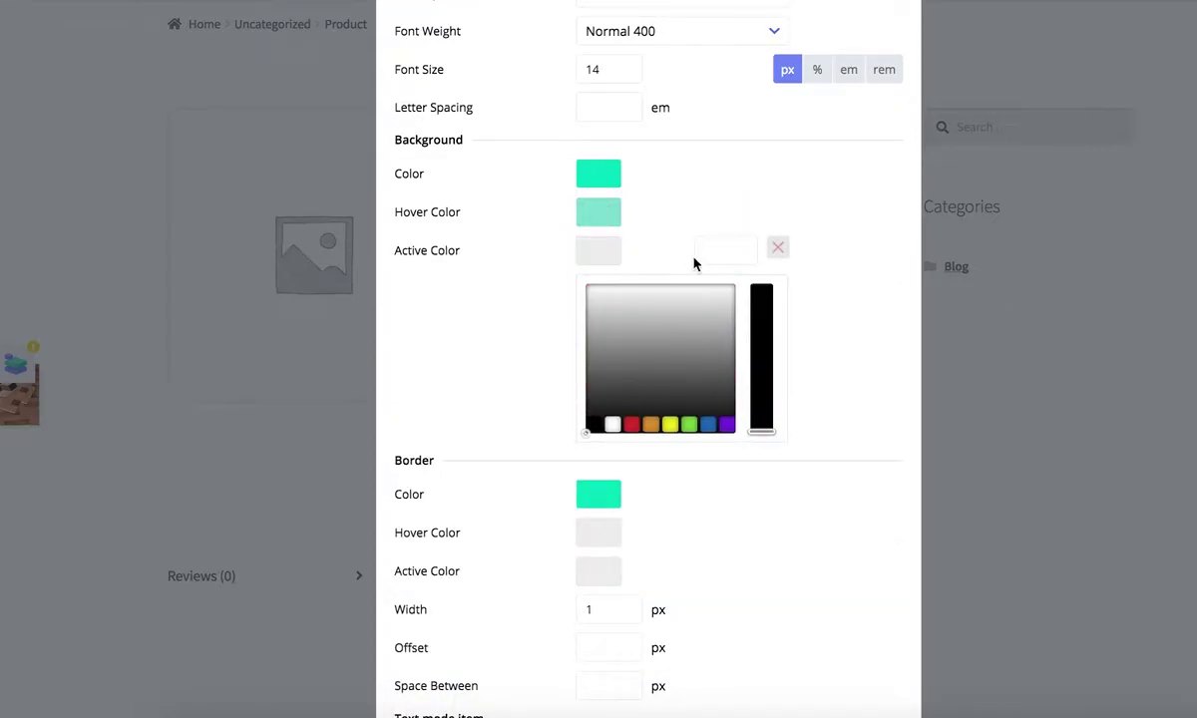
pyautogui.hotkey('ctrl', 'v')
pyautogui.click(838, 329)
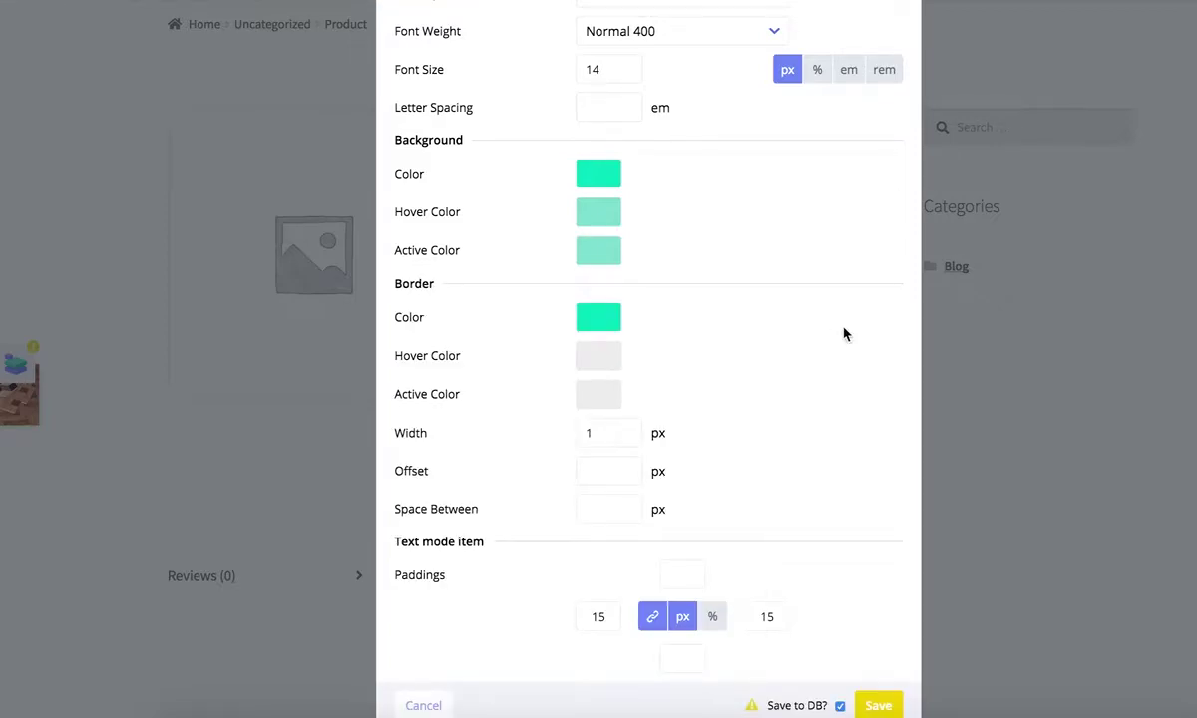
pyautogui.scroll(-1, 843, 335)
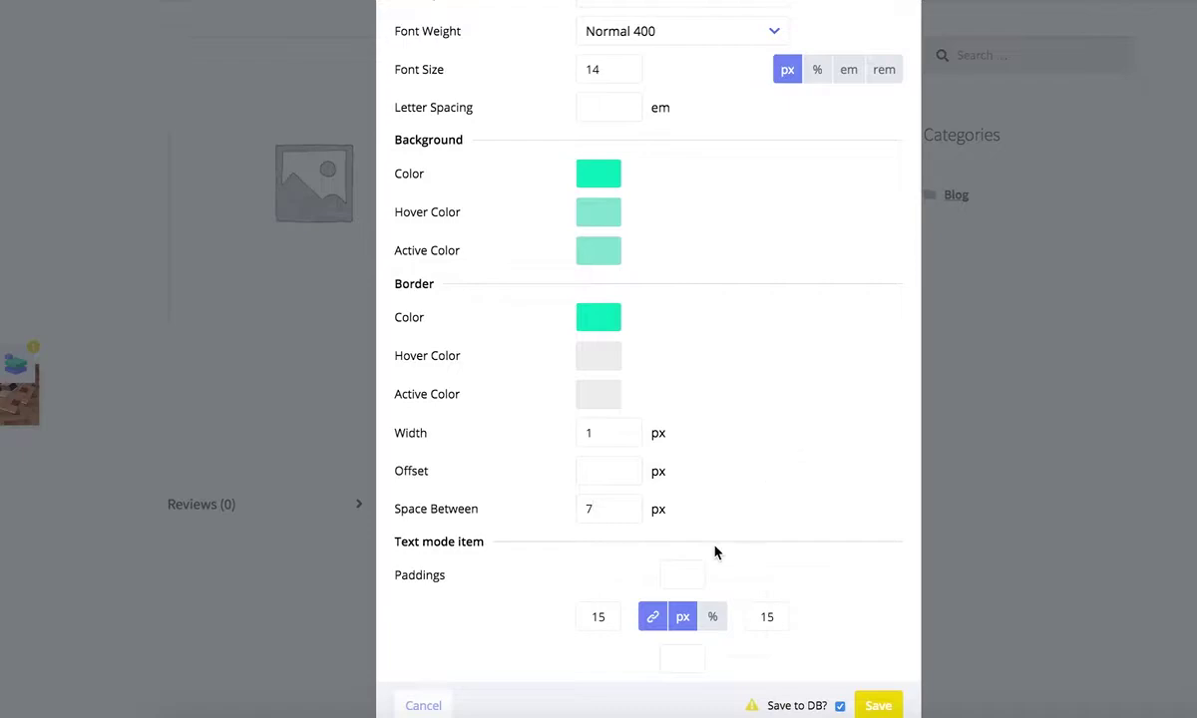
pyautogui.click(695, 571)
# - Set item paddings to 10 px top/bottom and 20 px left/right, then save the styling
pyautogui.write('10')
pyautogui.doubleClick(597, 617)
pyautogui.write('20')
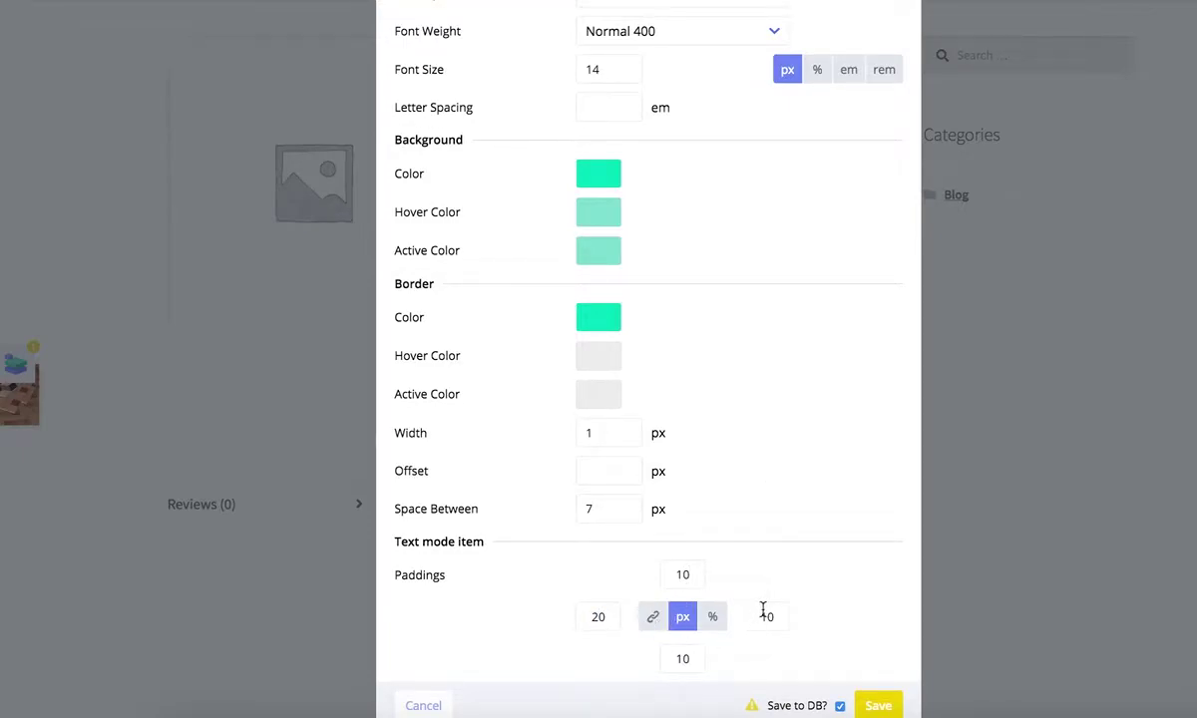
pyautogui.click(880, 706)
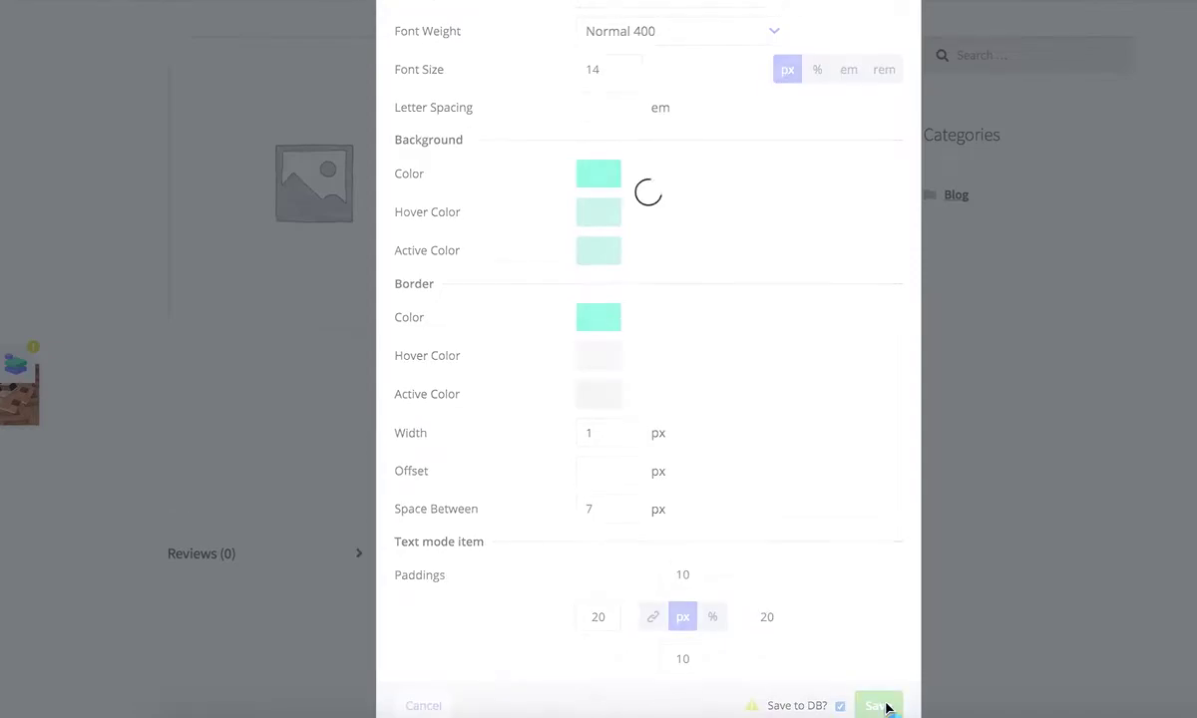
pyautogui.click(434, 705)
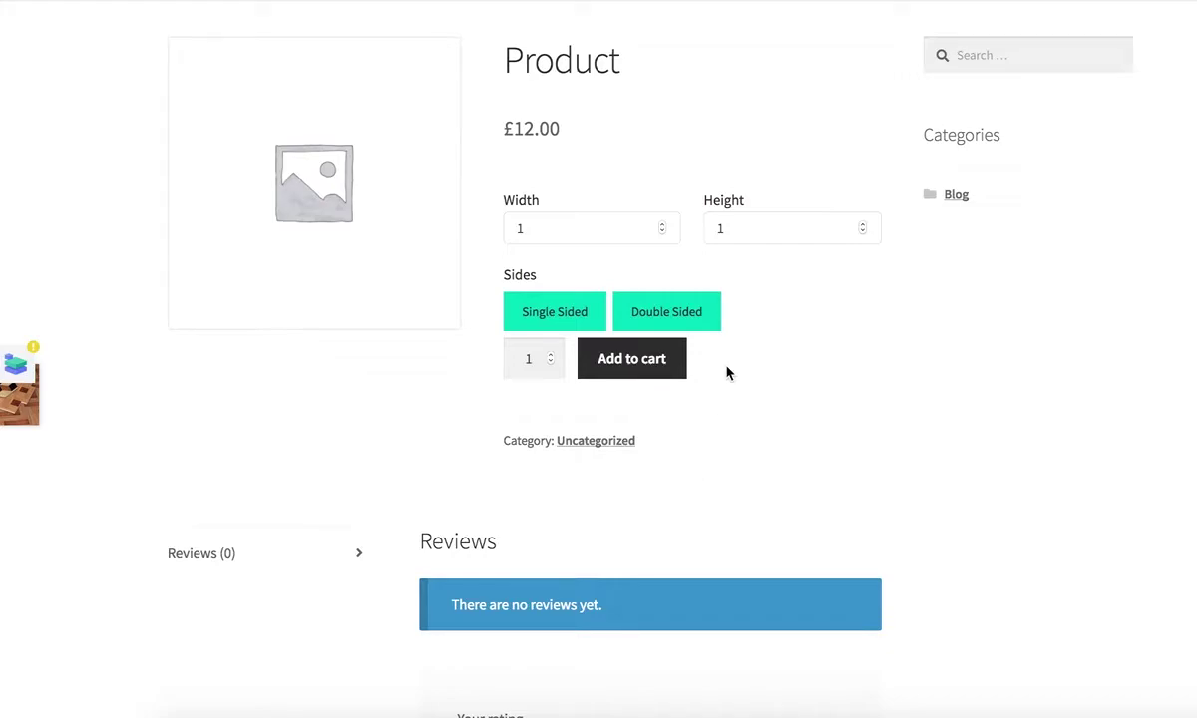
# - Turn on main-formula conditional logic and add a rule: uni_cpo_sides_x2 equal Double Sided
pyautogui.click(16, 363)
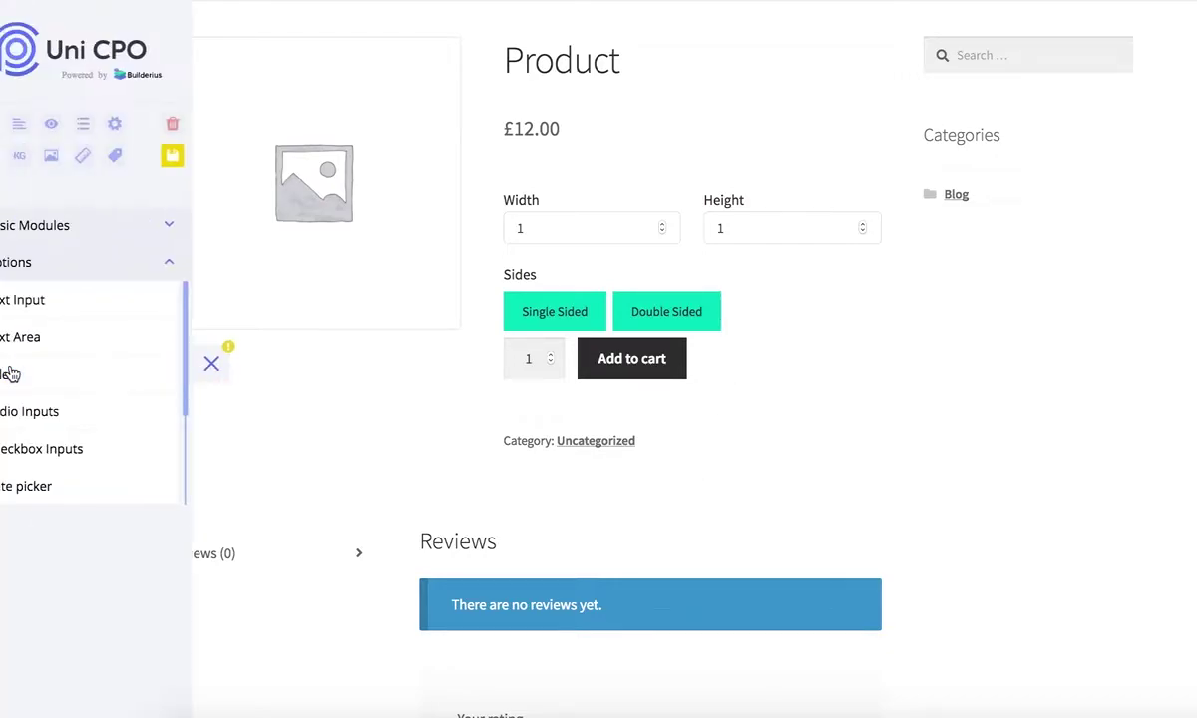
pyautogui.click(22, 189)
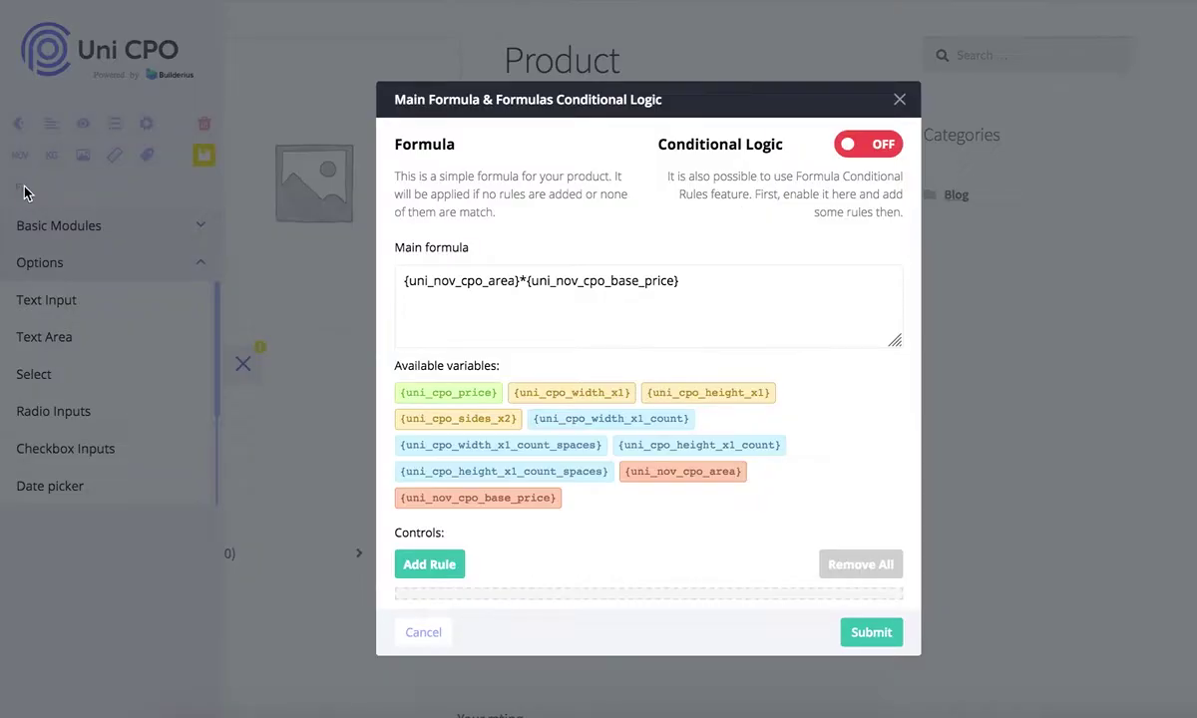
pyautogui.click(883, 152)
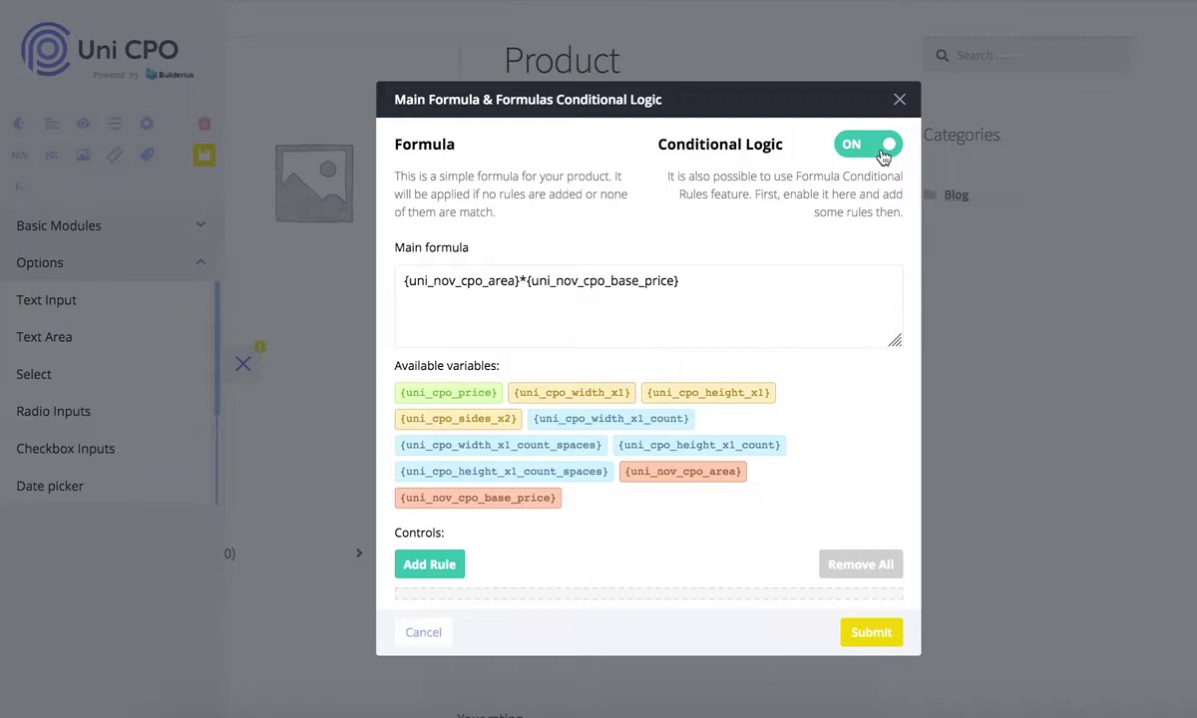
pyautogui.click(419, 555)
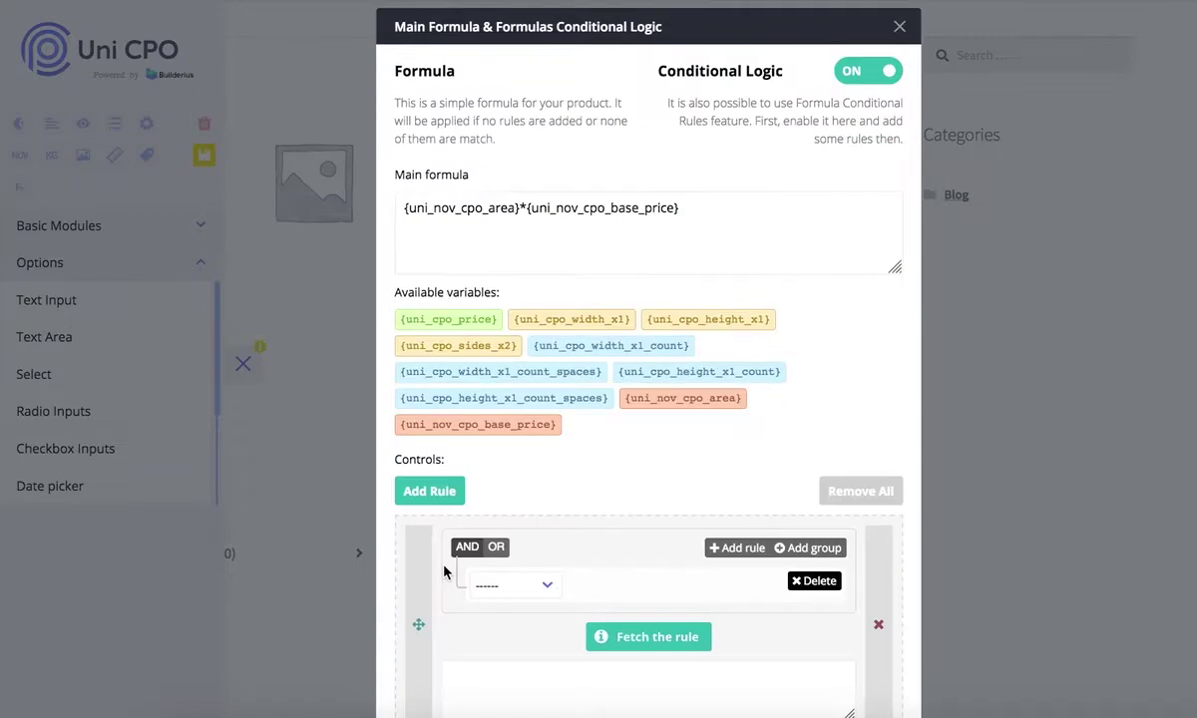
pyautogui.click(518, 585)
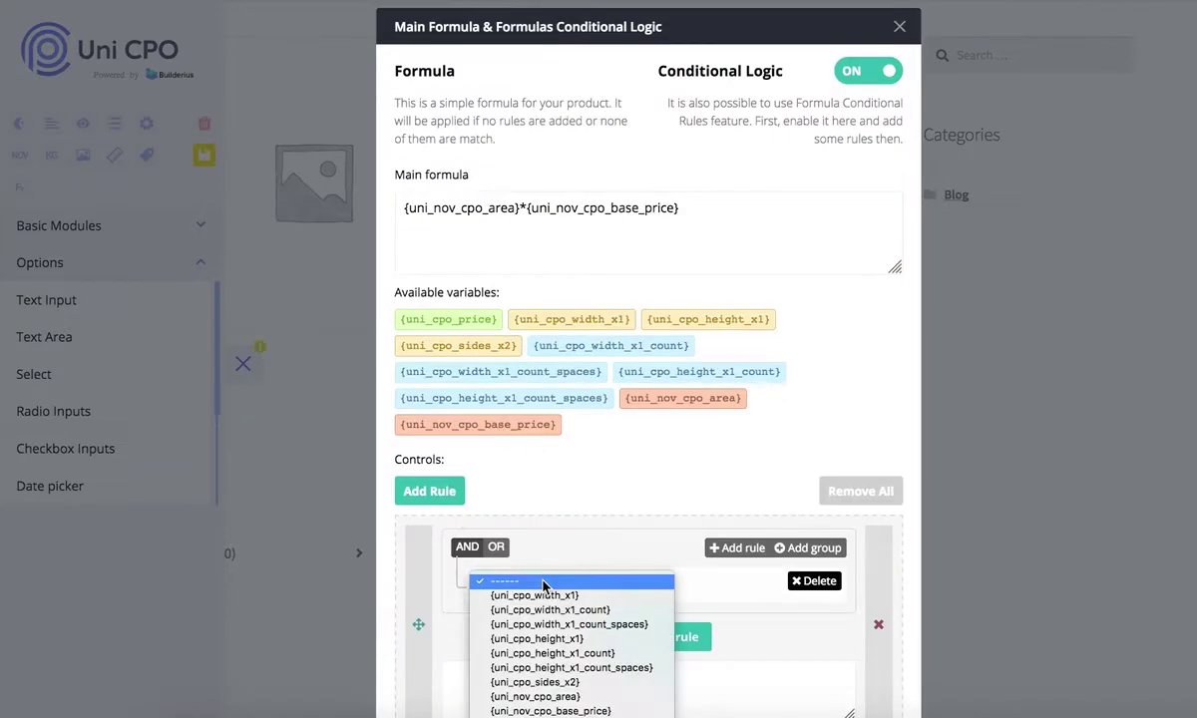
pyautogui.click(575, 684)
pyautogui.click(711, 585)
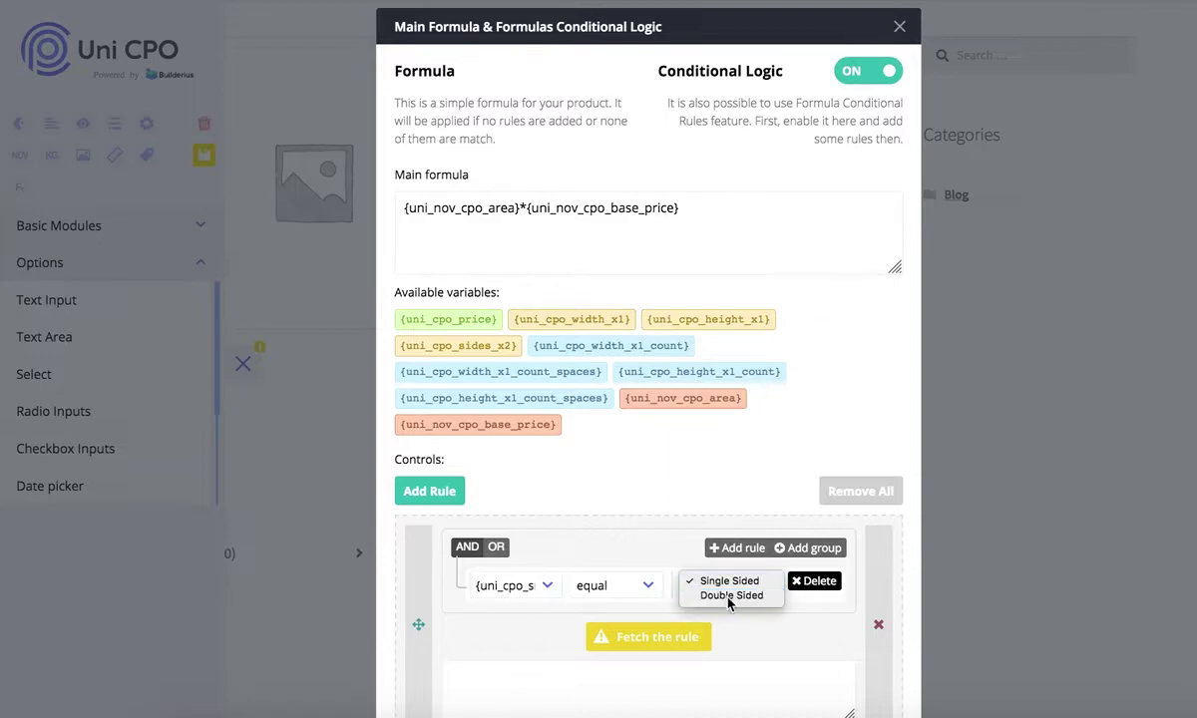
pyautogui.click(728, 598)
# - Give the rule the main formula multiplied by 2, submit it, and save the product options
pyautogui.tripleClick(651, 246)
pyautogui.hotkey('ctrl', 'c')
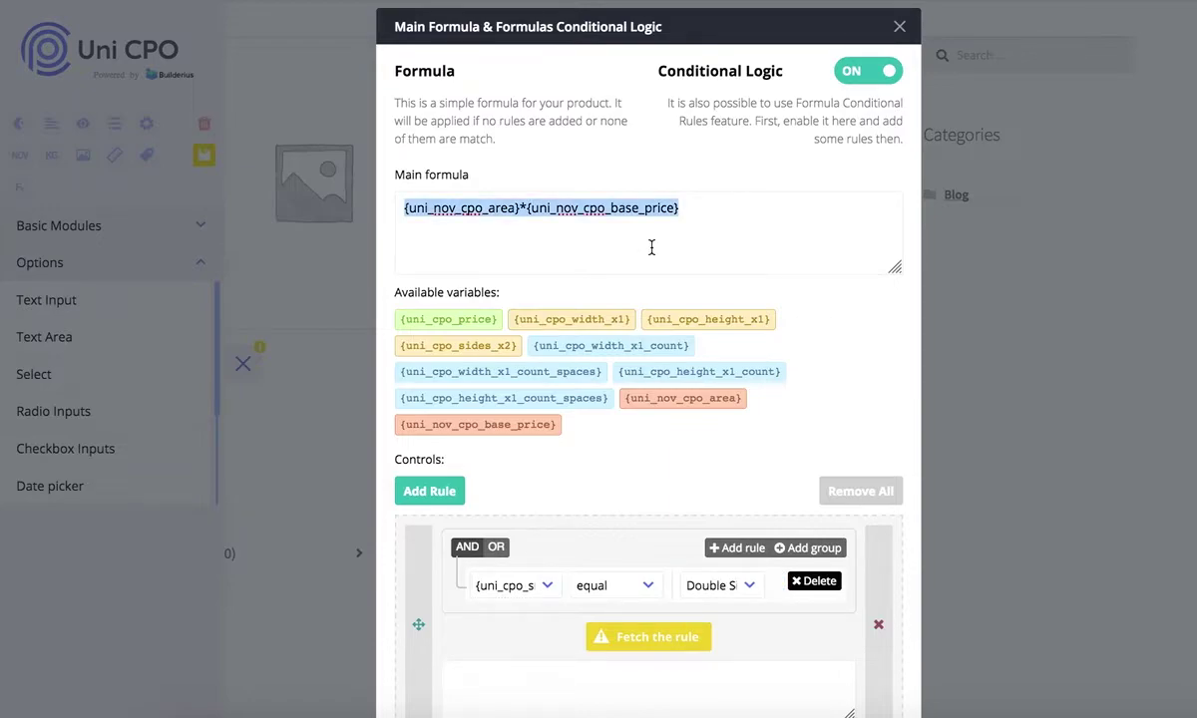
pyautogui.click(655, 638)
pyautogui.scroll(-1, 652, 633)
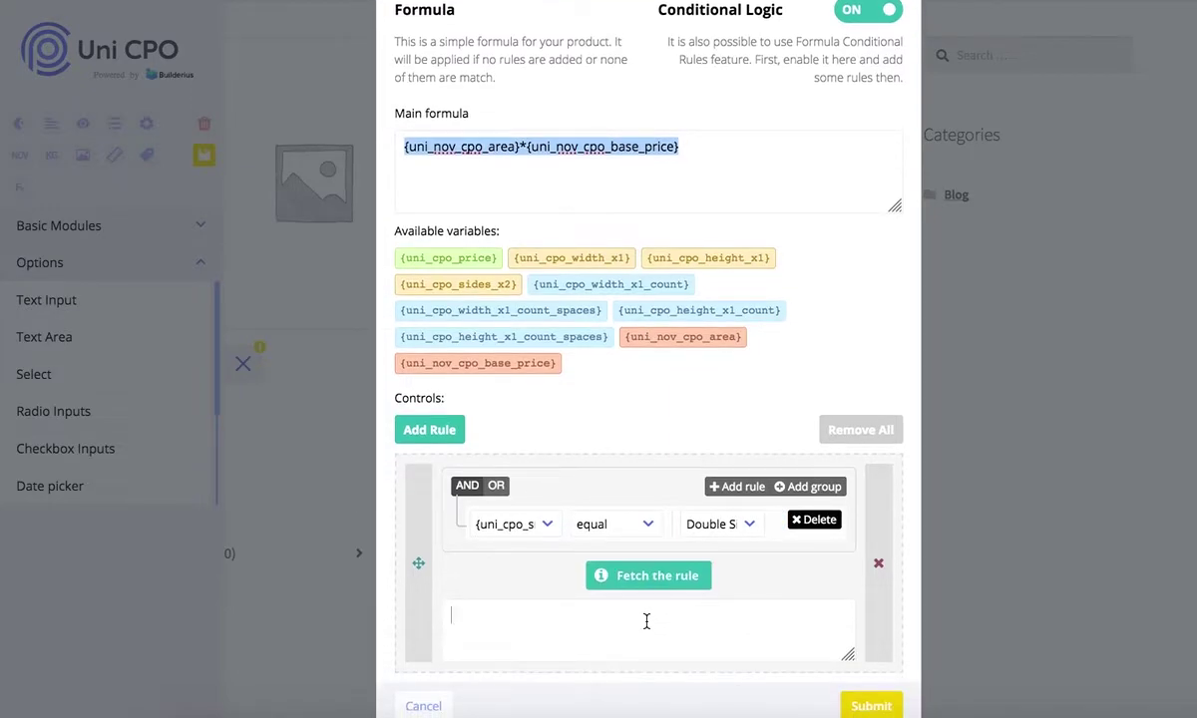
pyautogui.hotkey('ctrl', 'v')
pyautogui.write('*')
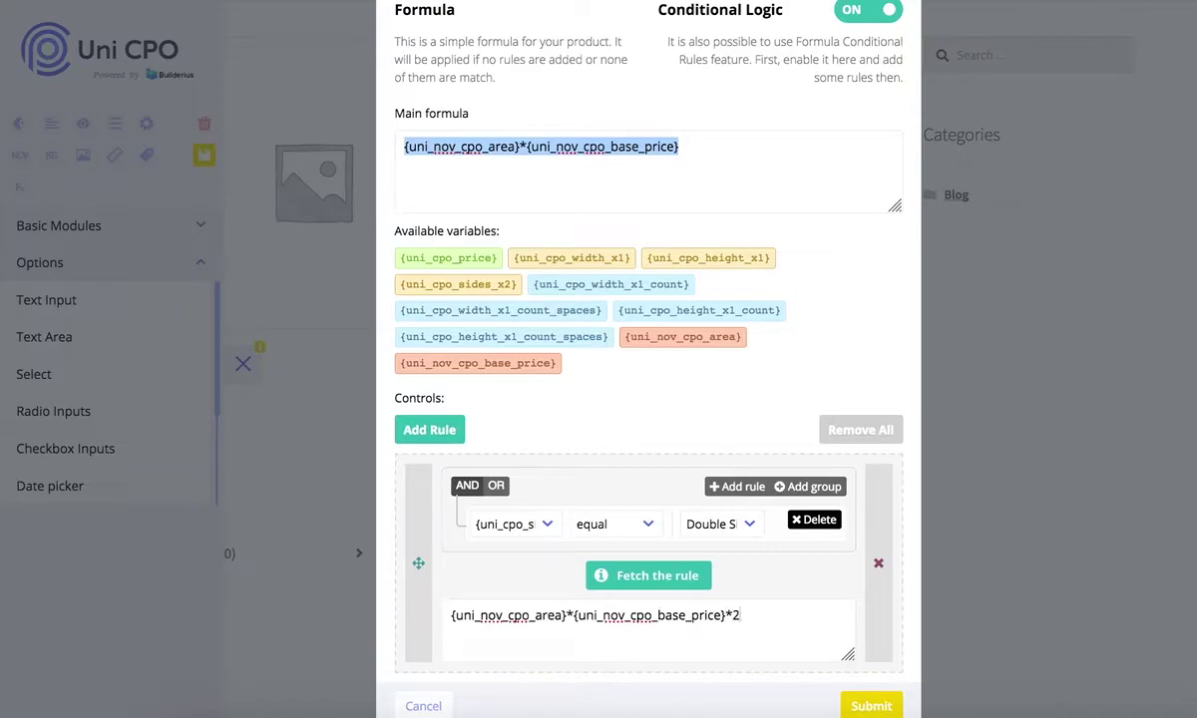
pyautogui.click(872, 705)
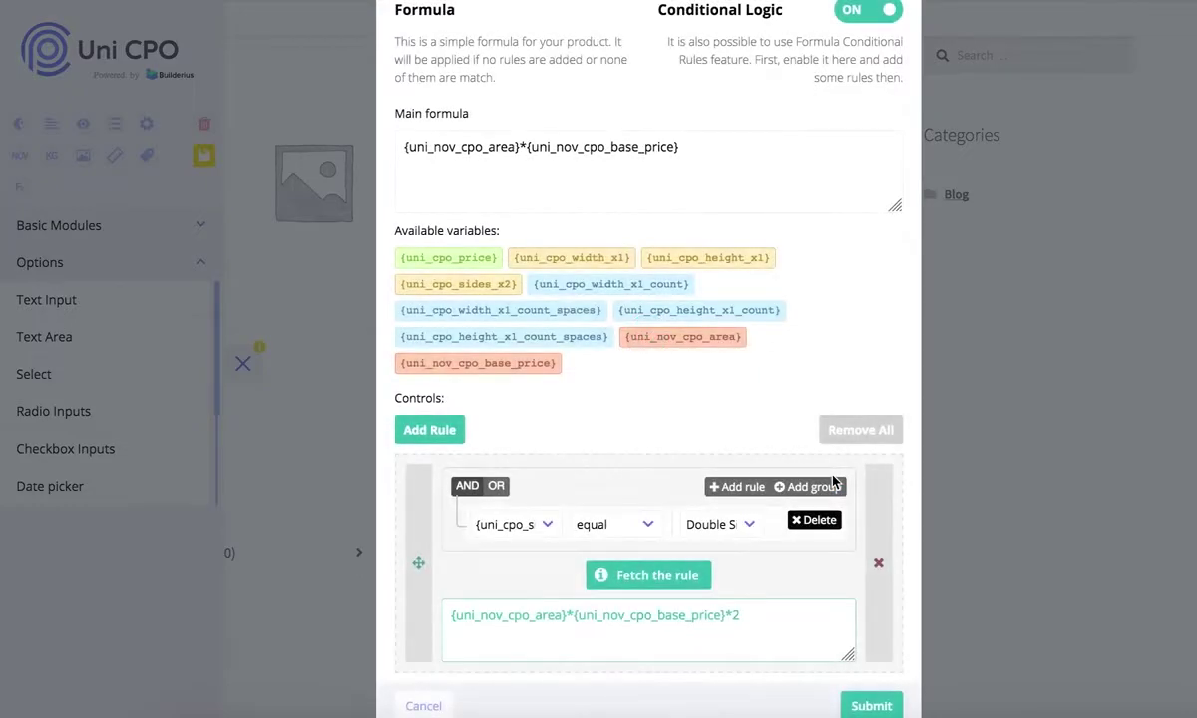
pyautogui.click(424, 705)
pyautogui.click(204, 155)
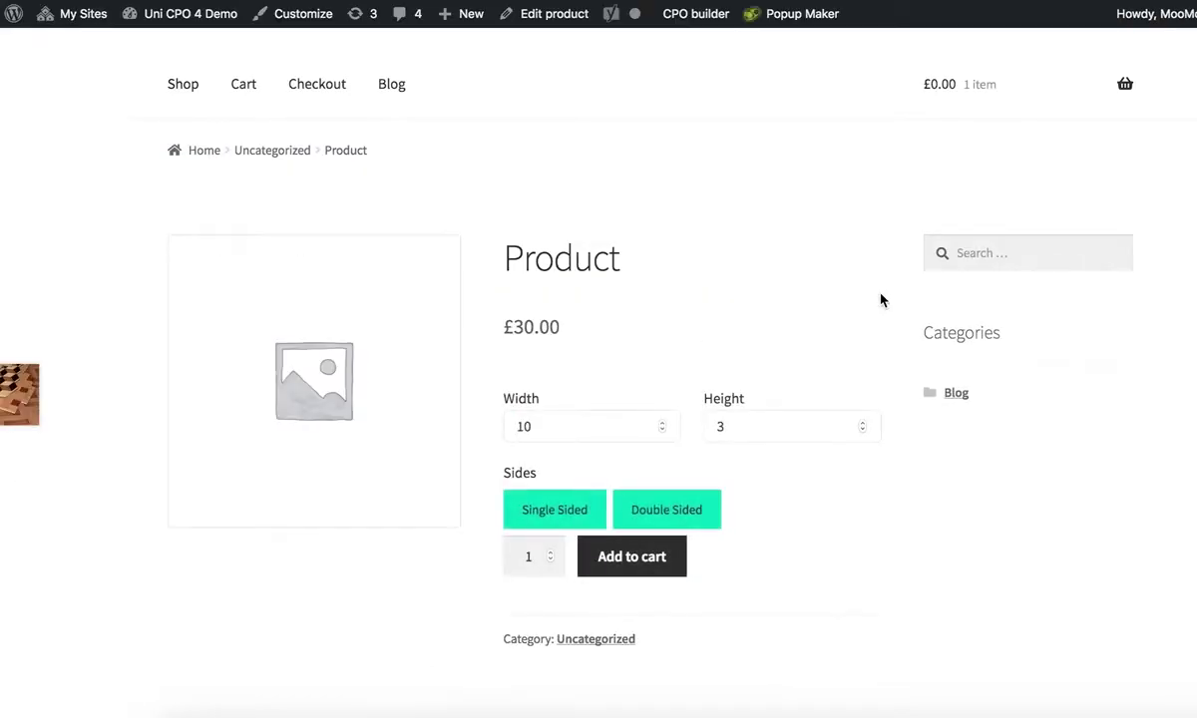
# - Switch between Double Sided (£60.00) and Single Sided (£30.00) to compare prices
pyautogui.click(655, 516)
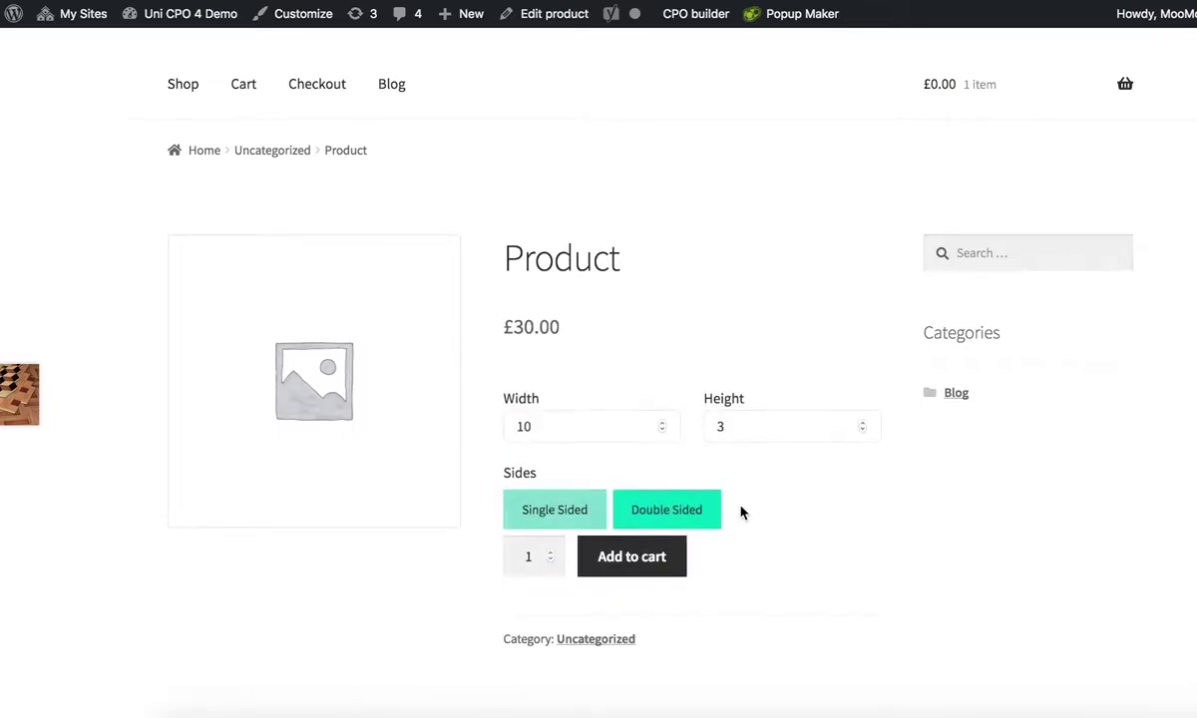
pyautogui.click(673, 519)
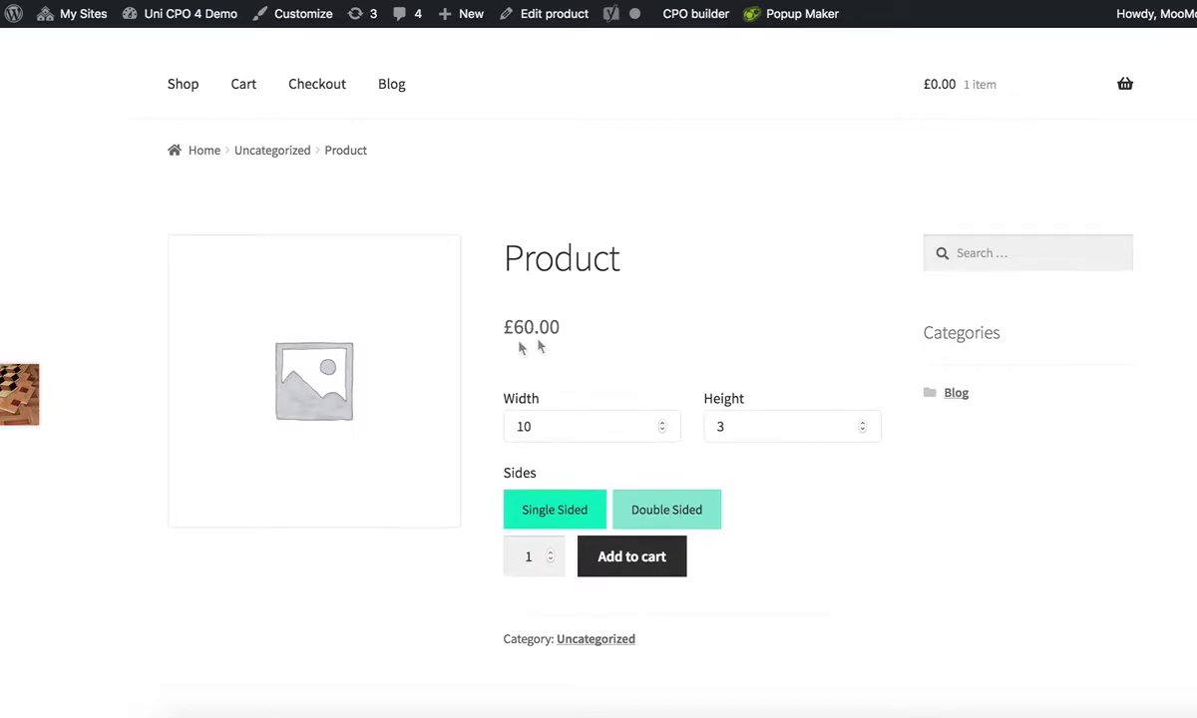
pyautogui.click(553, 512)
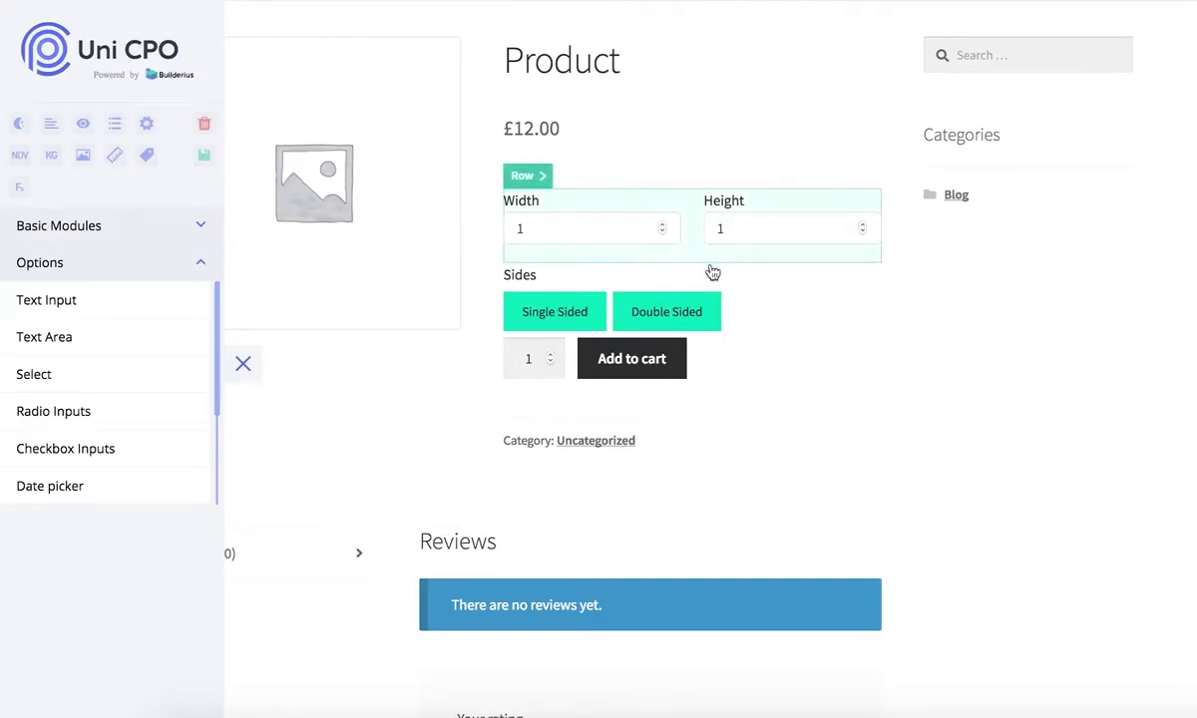
# - Give Single Sided price rate 1 and Double Sided rate 2, then save the product content
pyautogui.moveTo(862, 302)
pyautogui.click(845, 279)
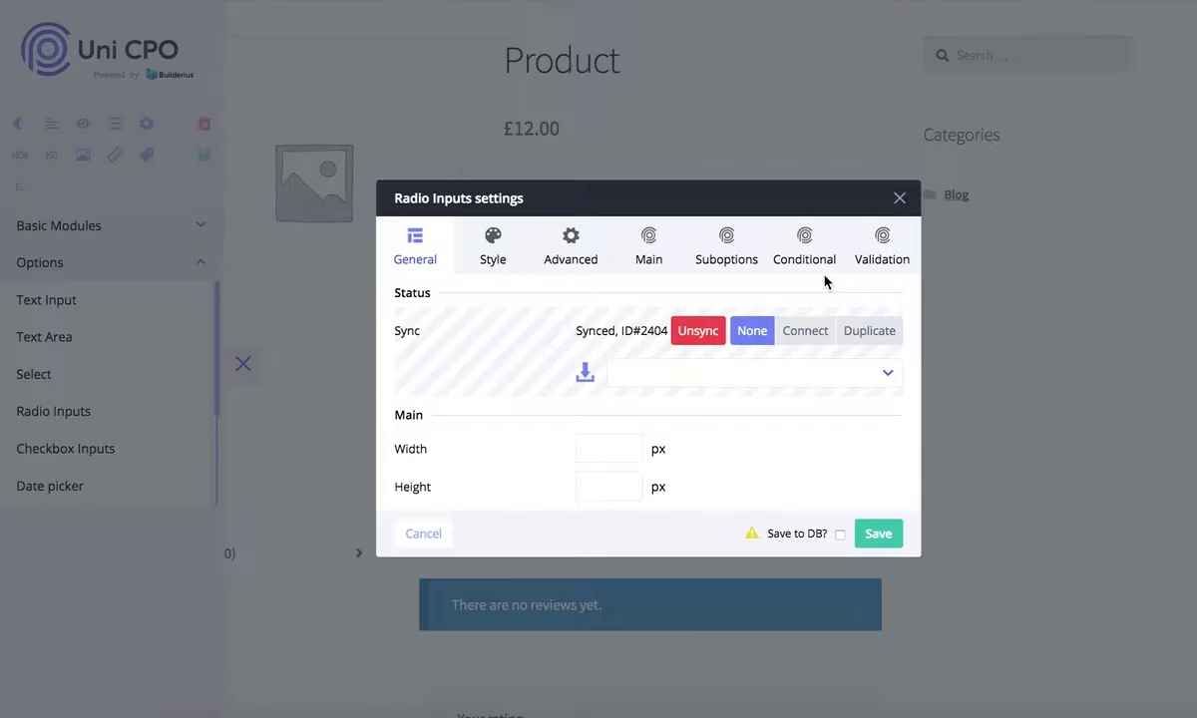
pyautogui.click(729, 255)
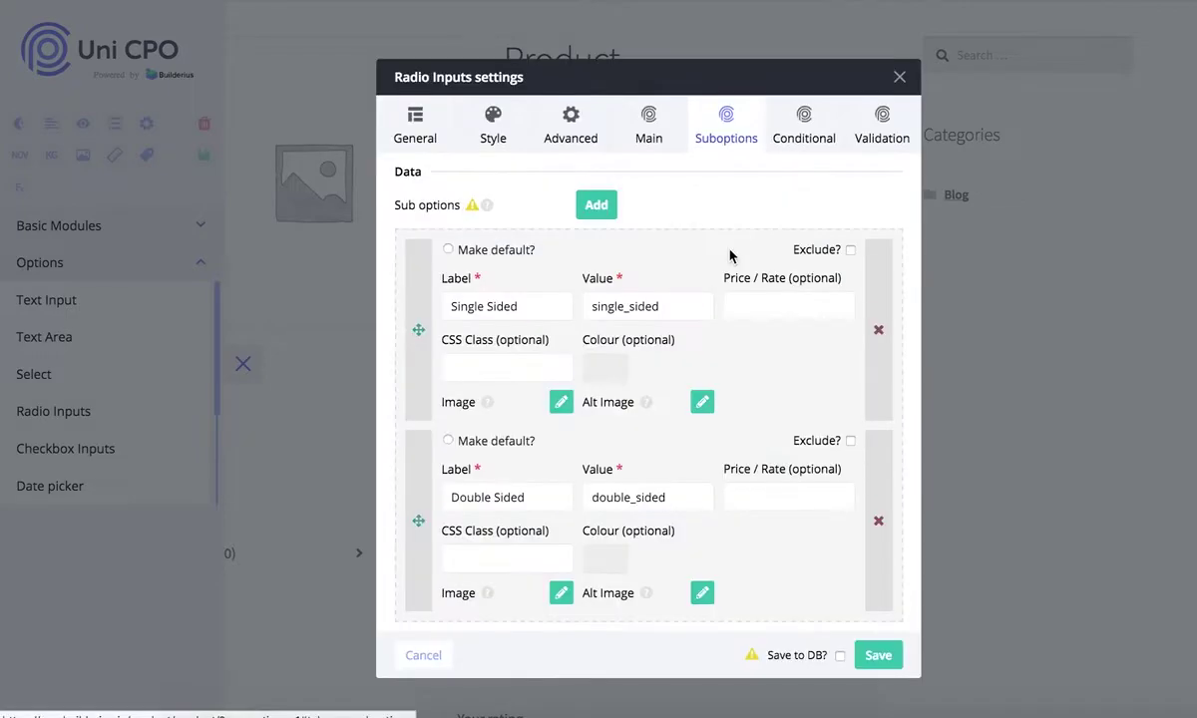
pyautogui.click(759, 491)
pyautogui.write('2')
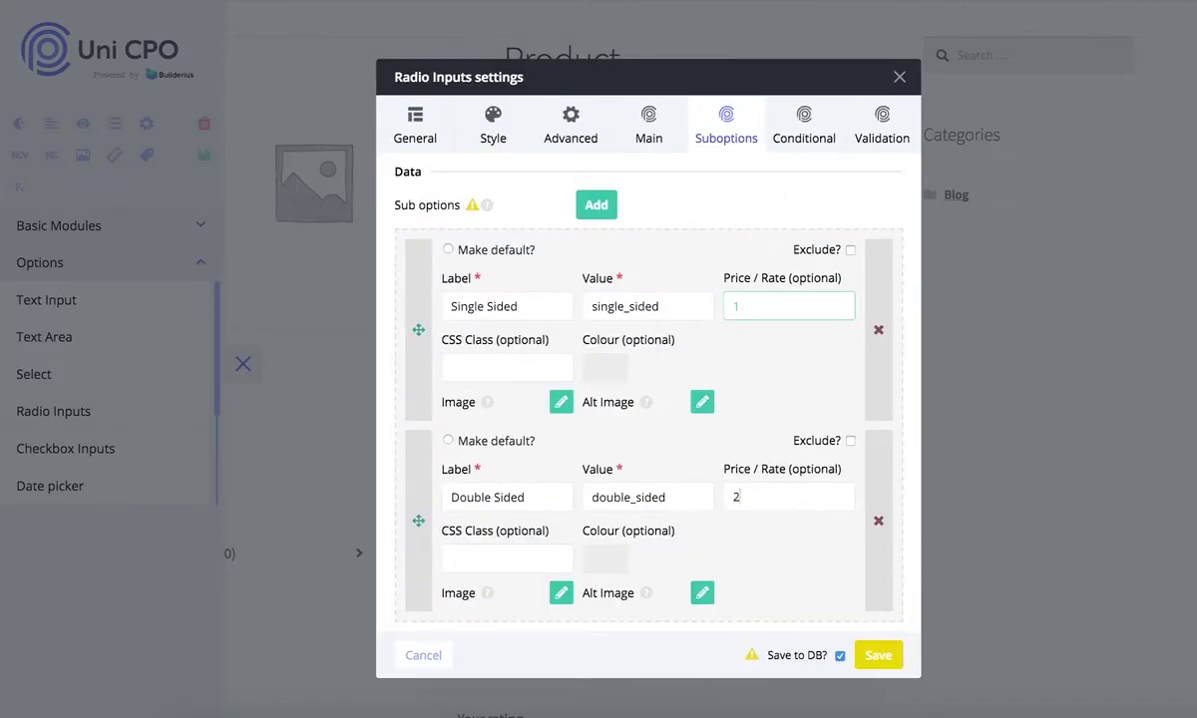
pyautogui.click(876, 654)
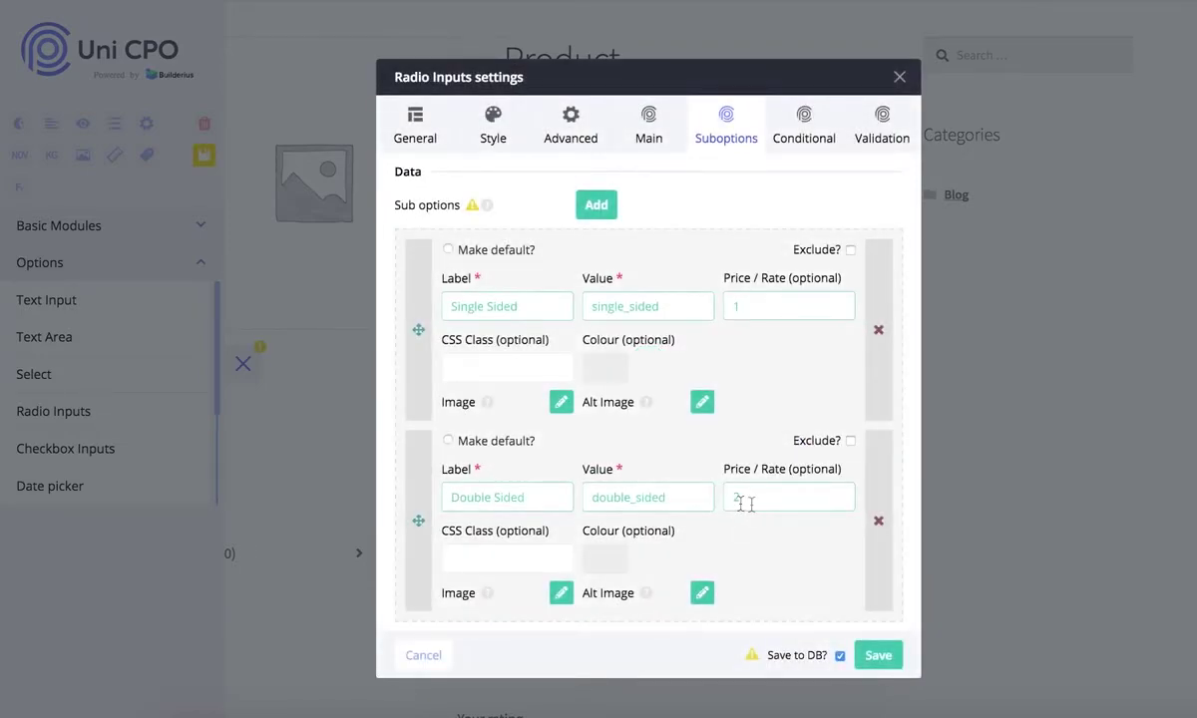
pyautogui.click(426, 656)
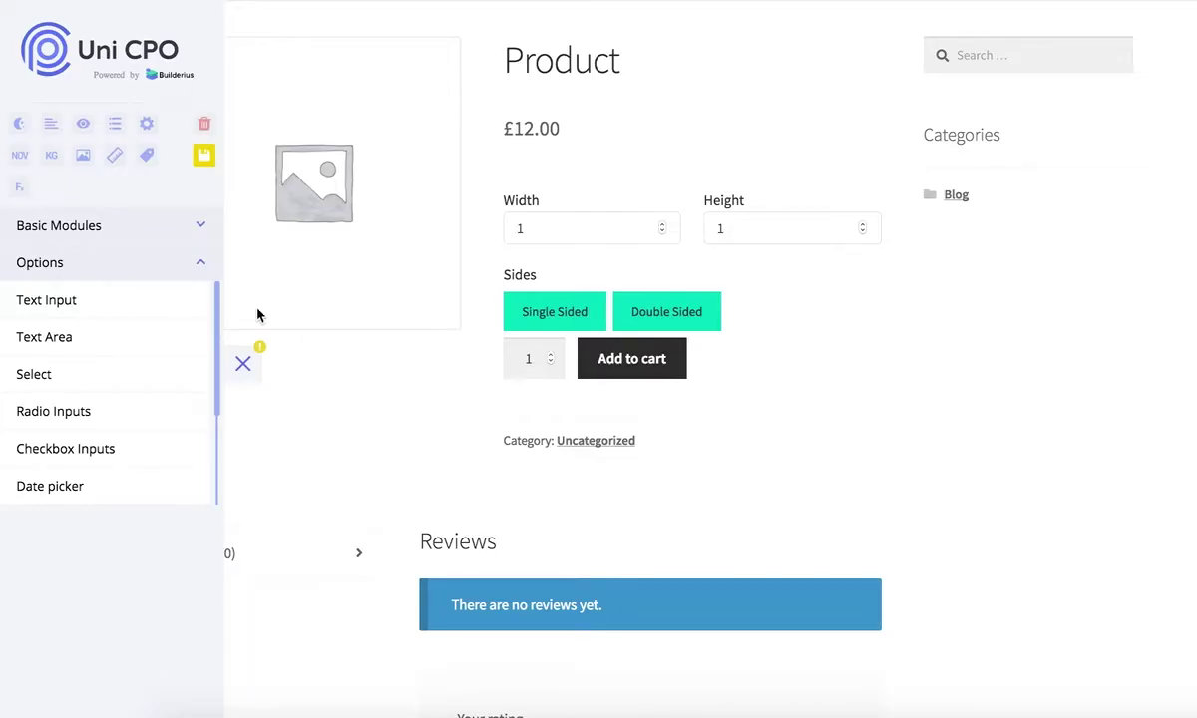
pyautogui.click(203, 154)
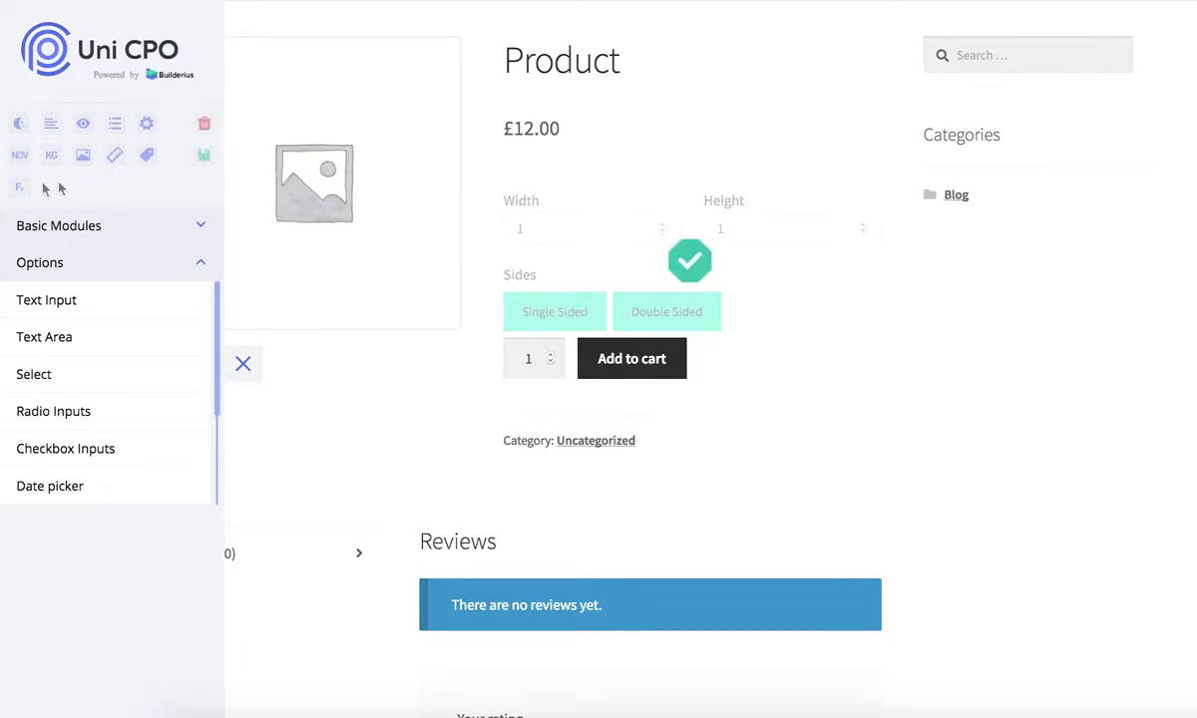
pyautogui.click(19, 186)
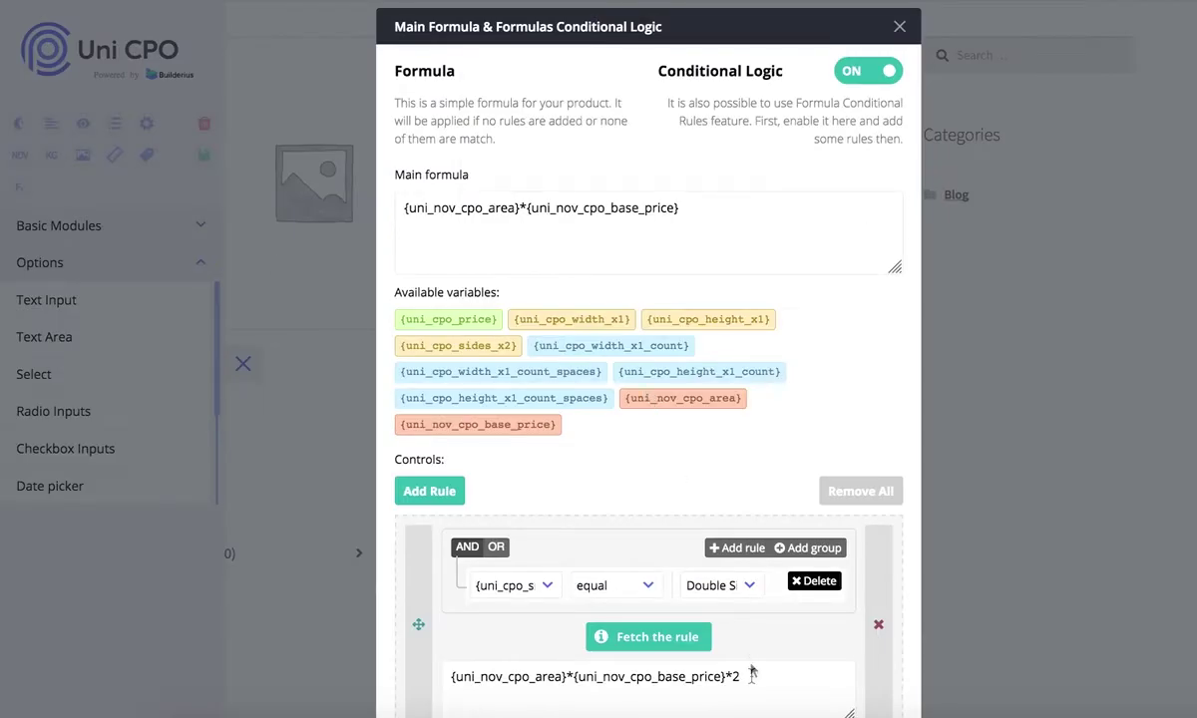
# - Remove the Double Sided rule, disable conditional logic, and append *{uni_cpo_sides_x2} to the main formula
pyautogui.click(877, 625)
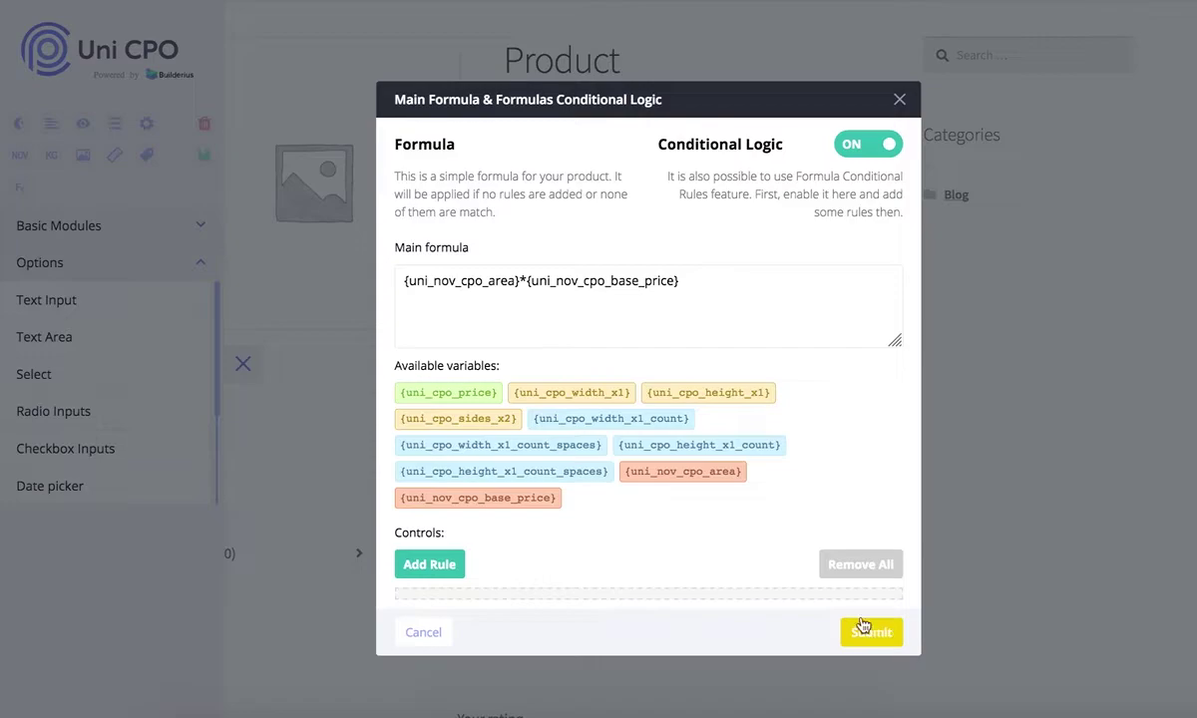
pyautogui.click(868, 145)
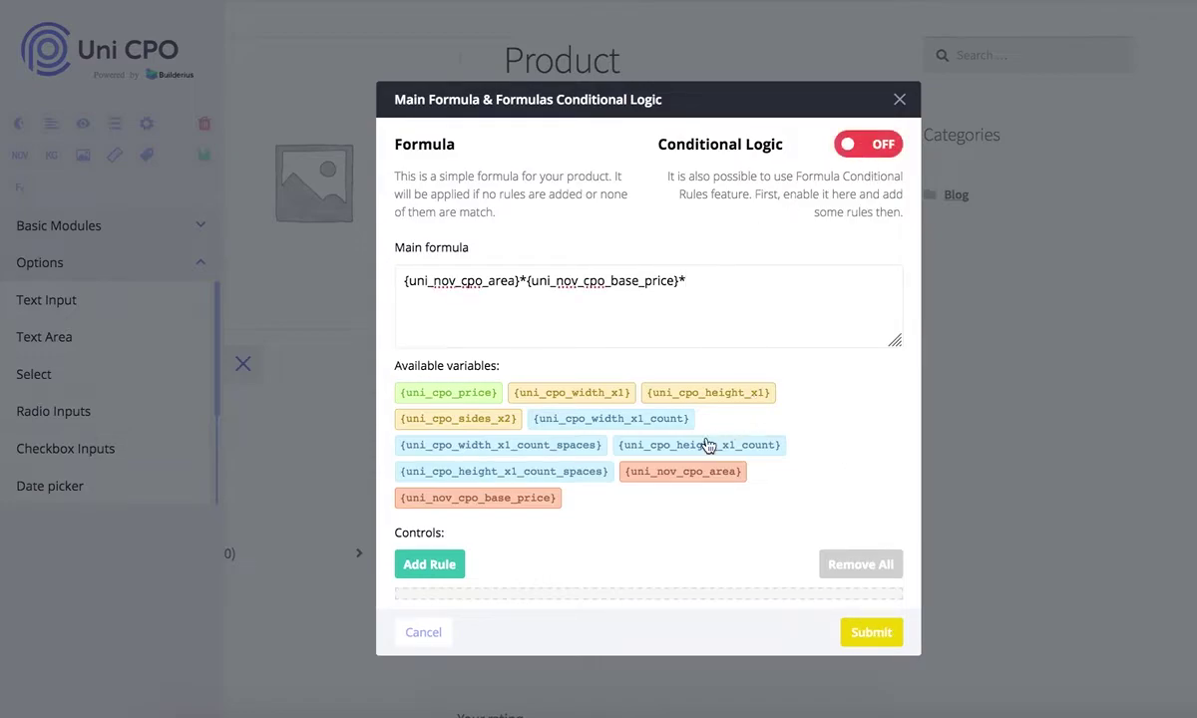
pyautogui.click(466, 418)
pyautogui.click(867, 632)
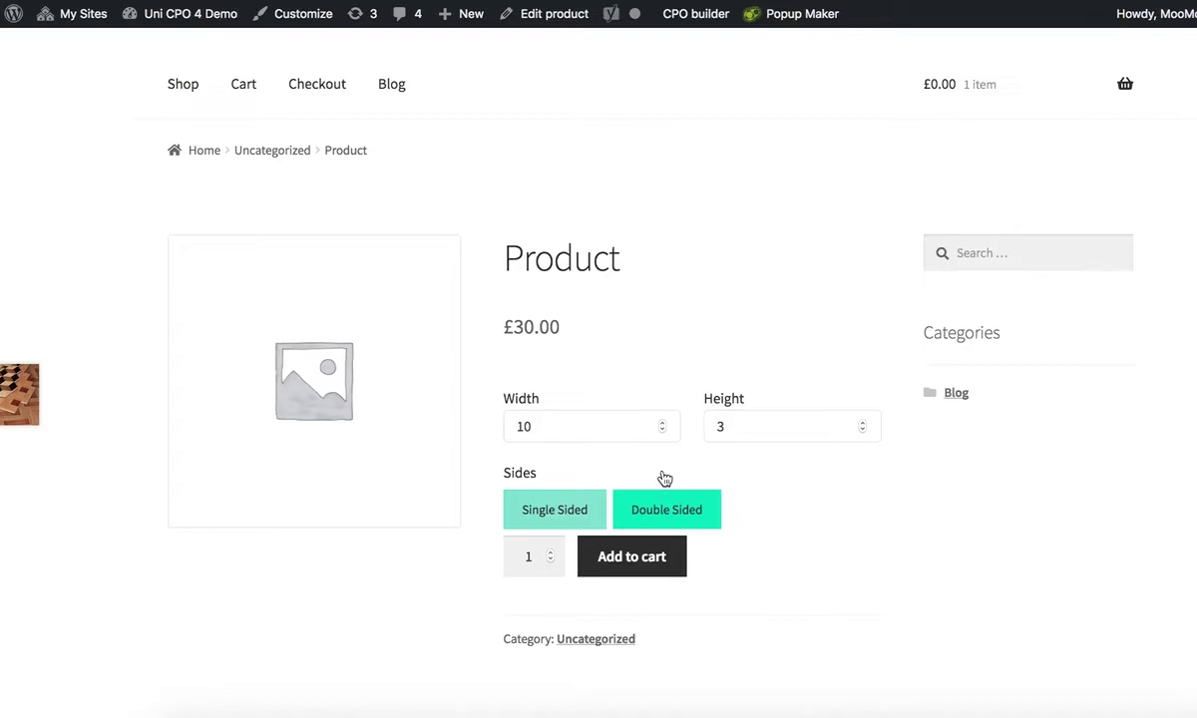
# - Verify the price shows £30.00 for Single Sided and £60.00 for Double Sided
pyautogui.click(667, 503)
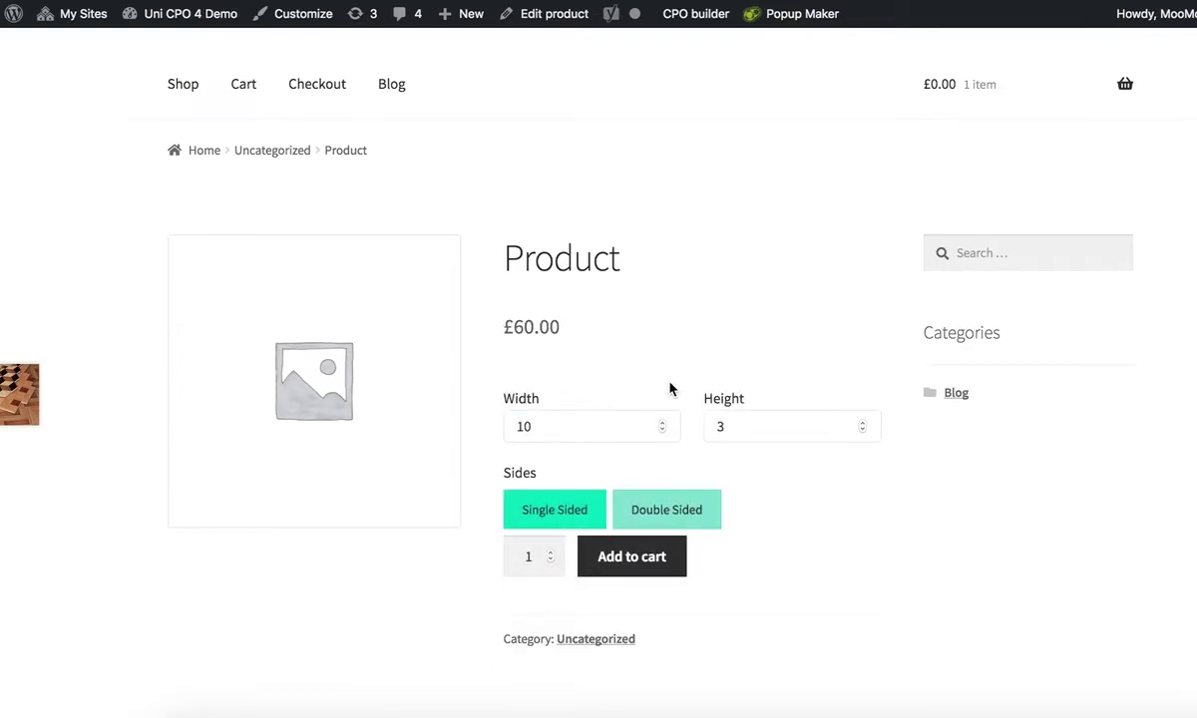
pyautogui.click(581, 509)
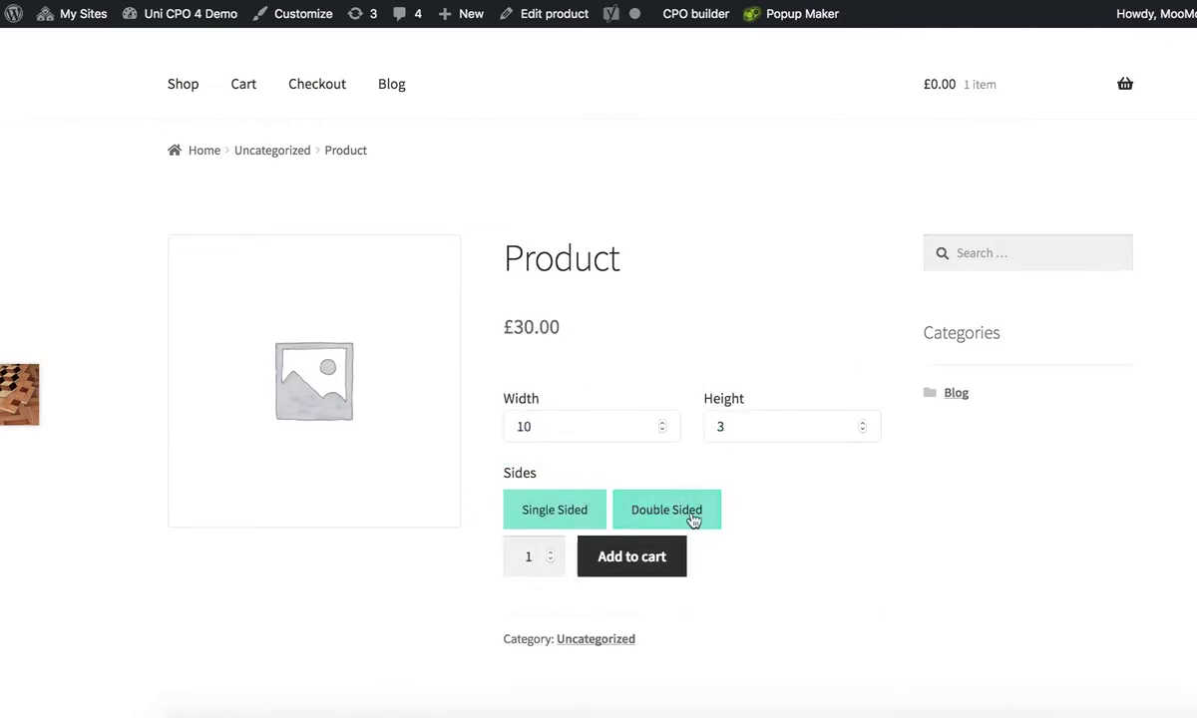
pyautogui.click(693, 518)
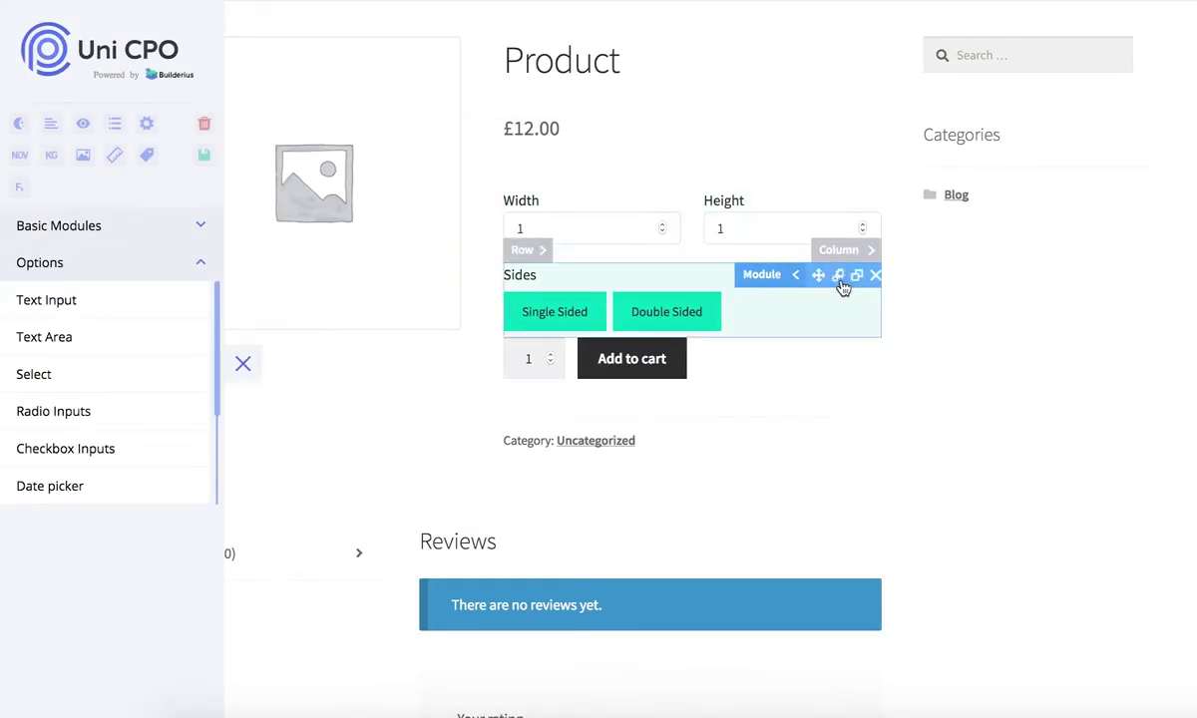
pyautogui.click(839, 278)
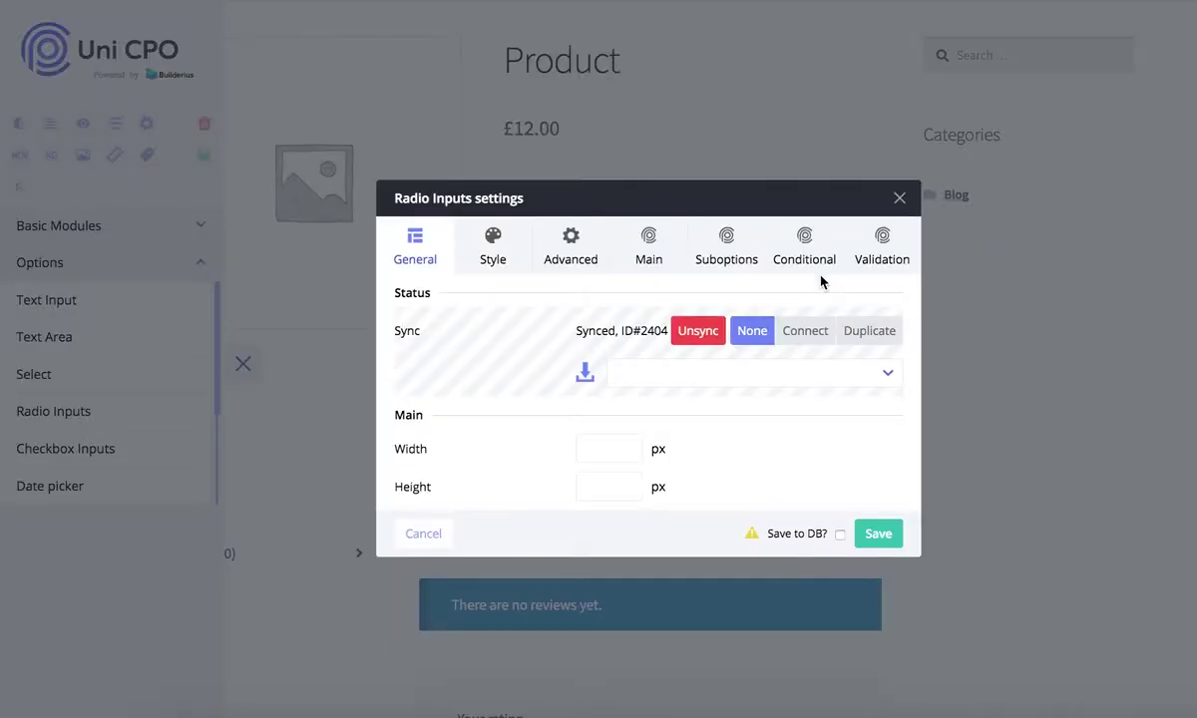
# - Clear the Single Sided price rate, set Double Sided's rate to 50, and save the suboptions
pyautogui.click(725, 254)
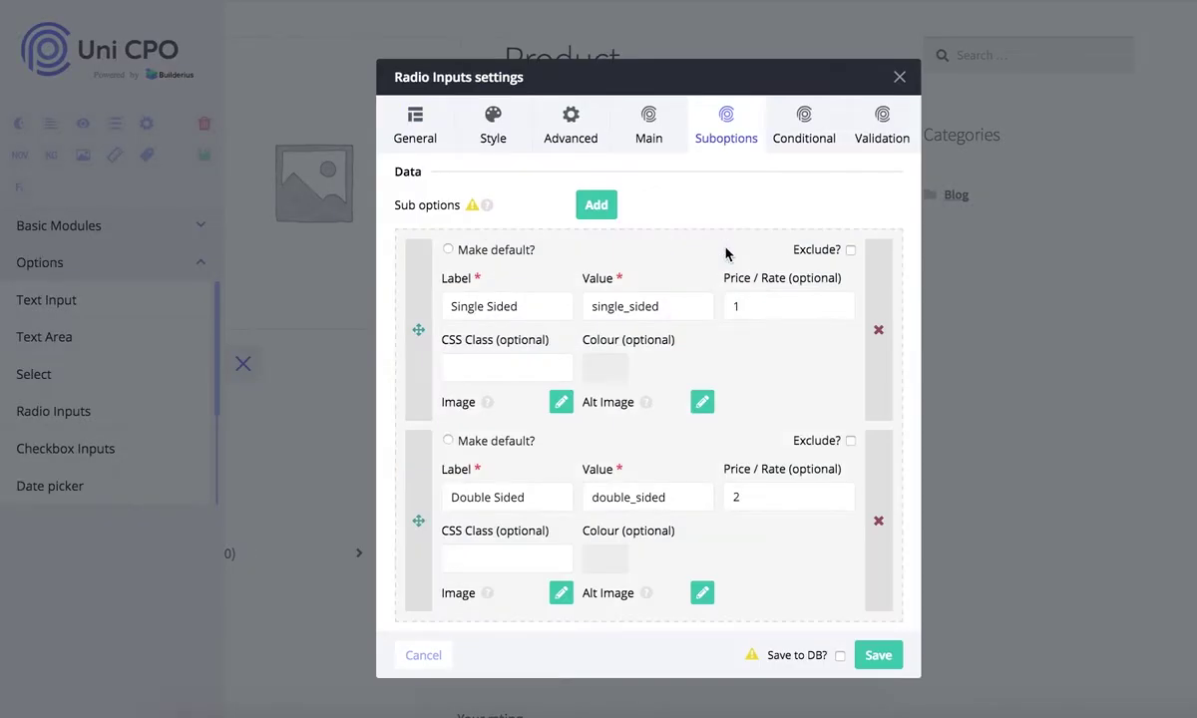
pyautogui.doubleClick(750, 307)
pyautogui.press('BackSpace')
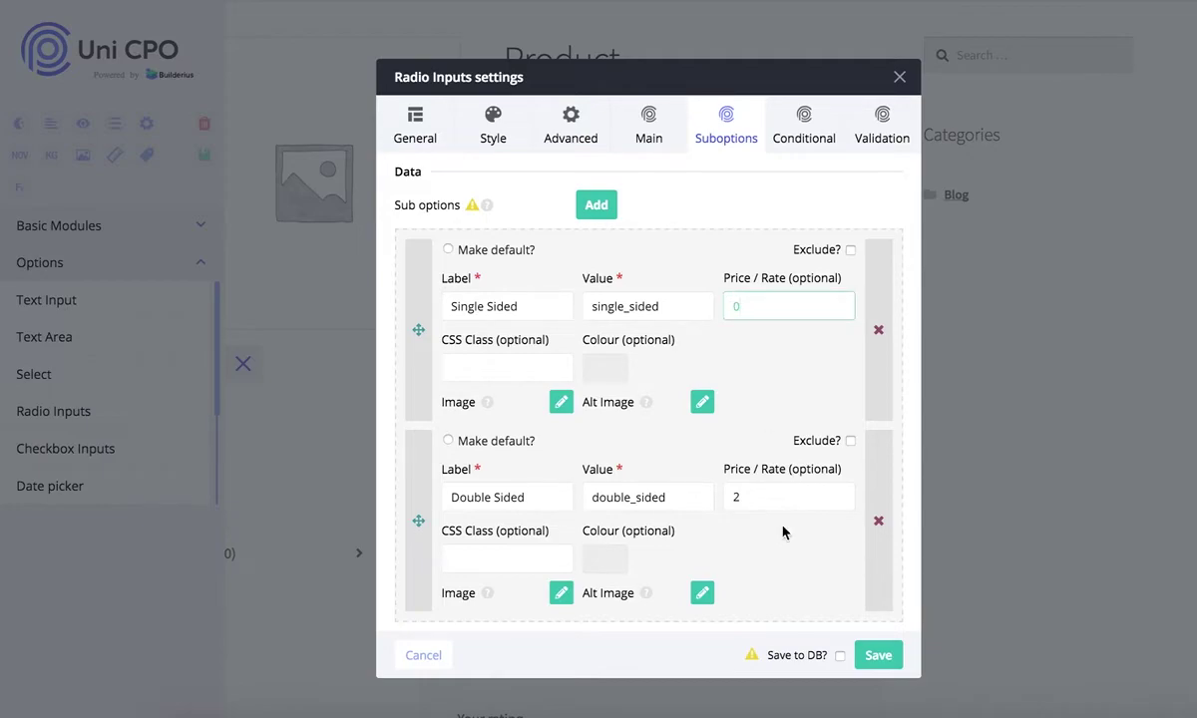
pyautogui.doubleClick(734, 494)
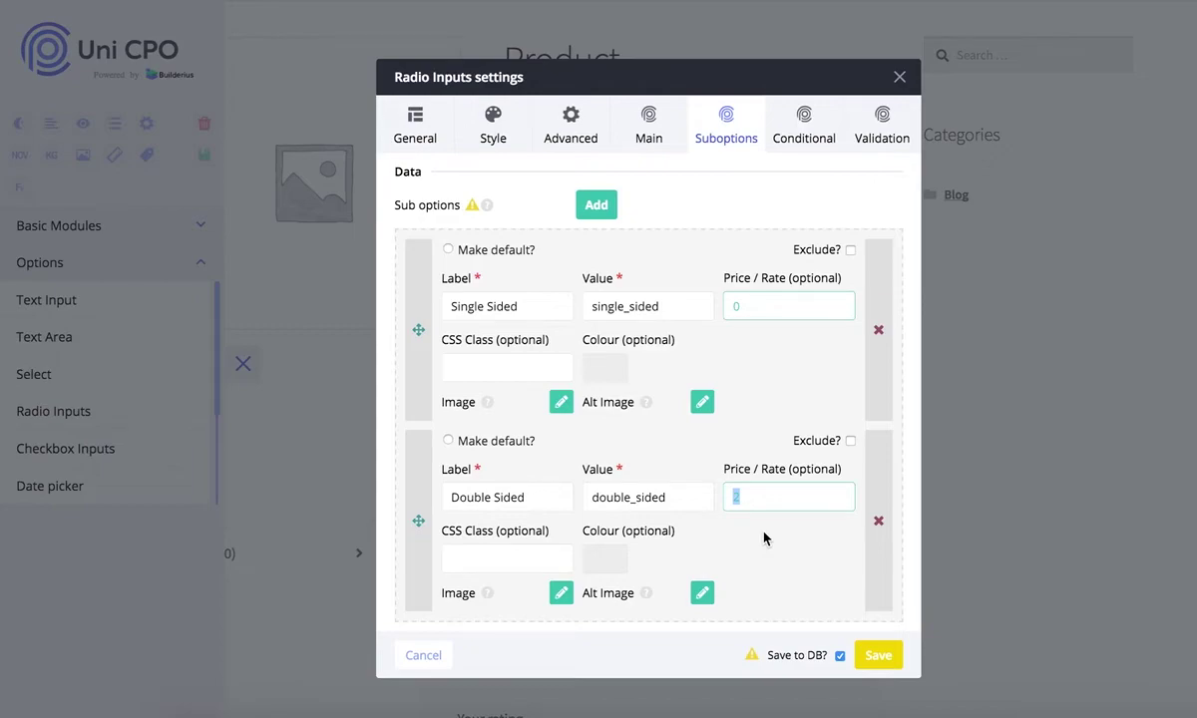
pyautogui.write('50')
pyautogui.click(874, 652)
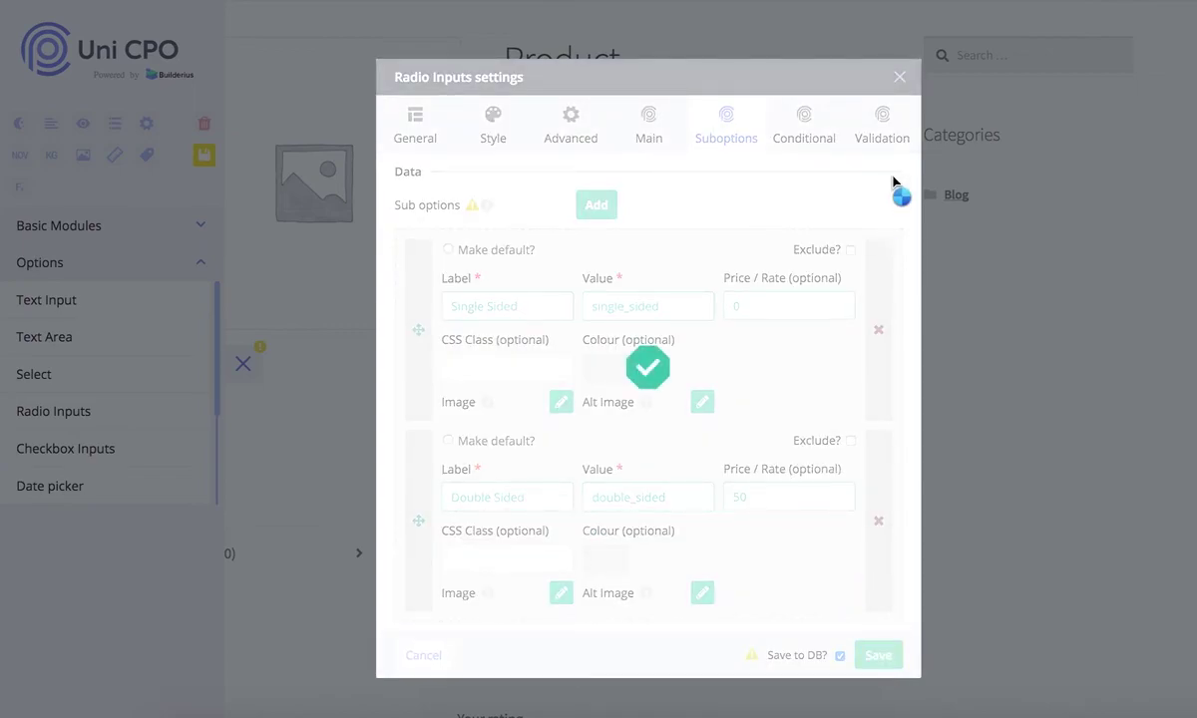
pyautogui.click(899, 78)
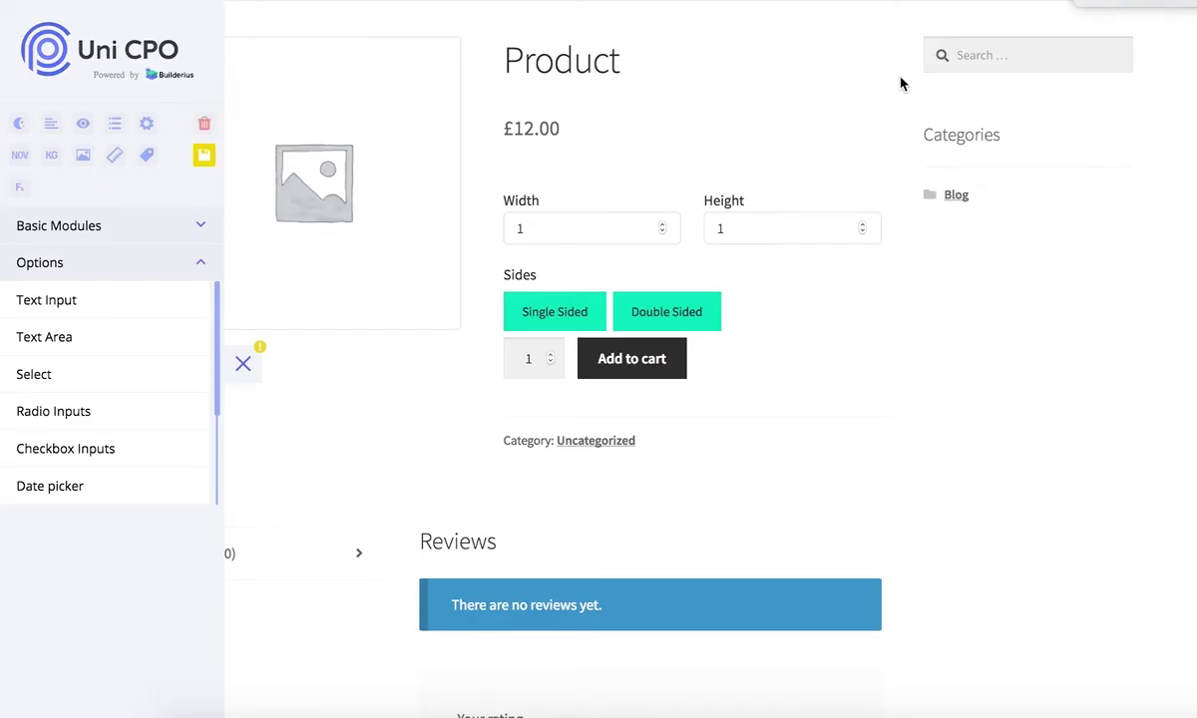
# - Save the builder, then change the main formula to {uni_cpo_area}*{uni_cpo_base_price}+{uni_cpo_sides_x2}
pyautogui.click(203, 157)
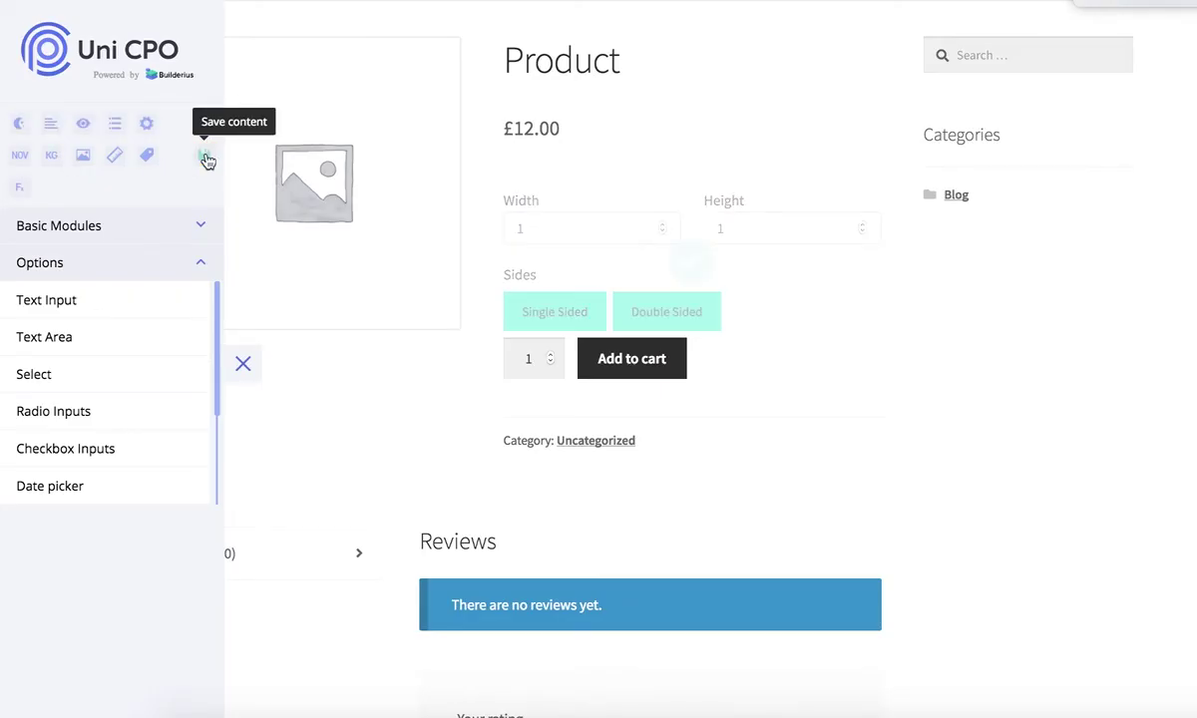
pyautogui.click(19, 186)
pyautogui.click(686, 281)
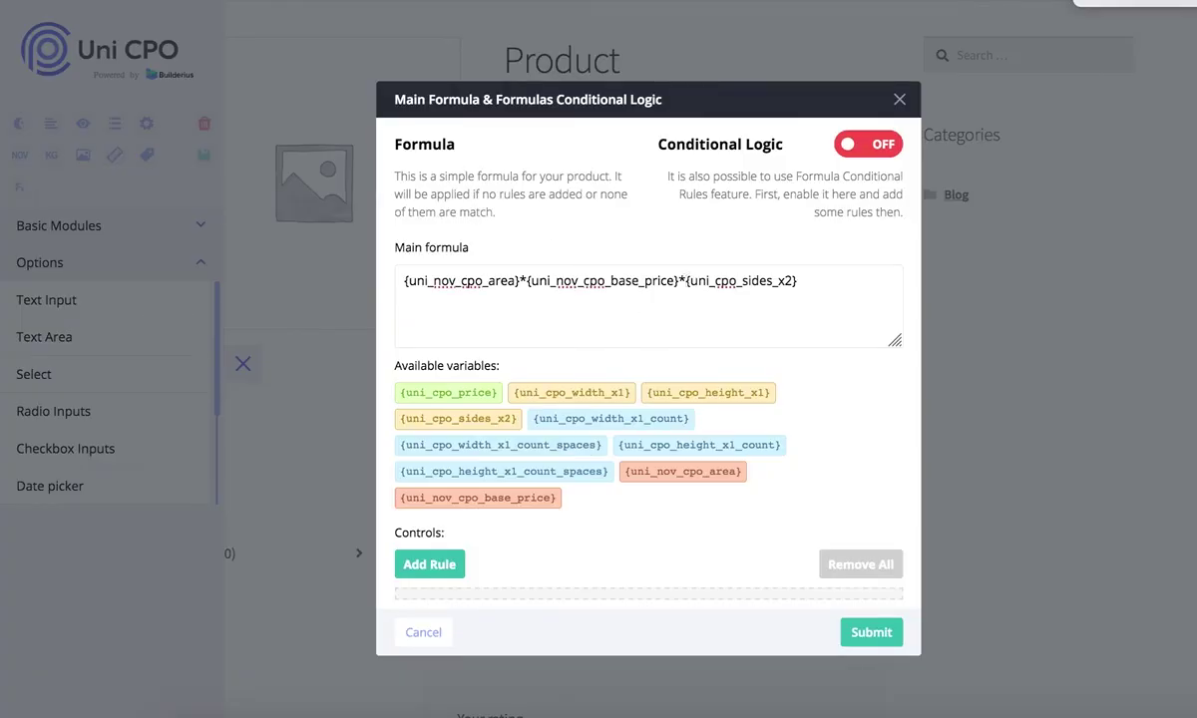
pyautogui.press('BackSpace')
pyautogui.write('+')
pyautogui.click(870, 632)
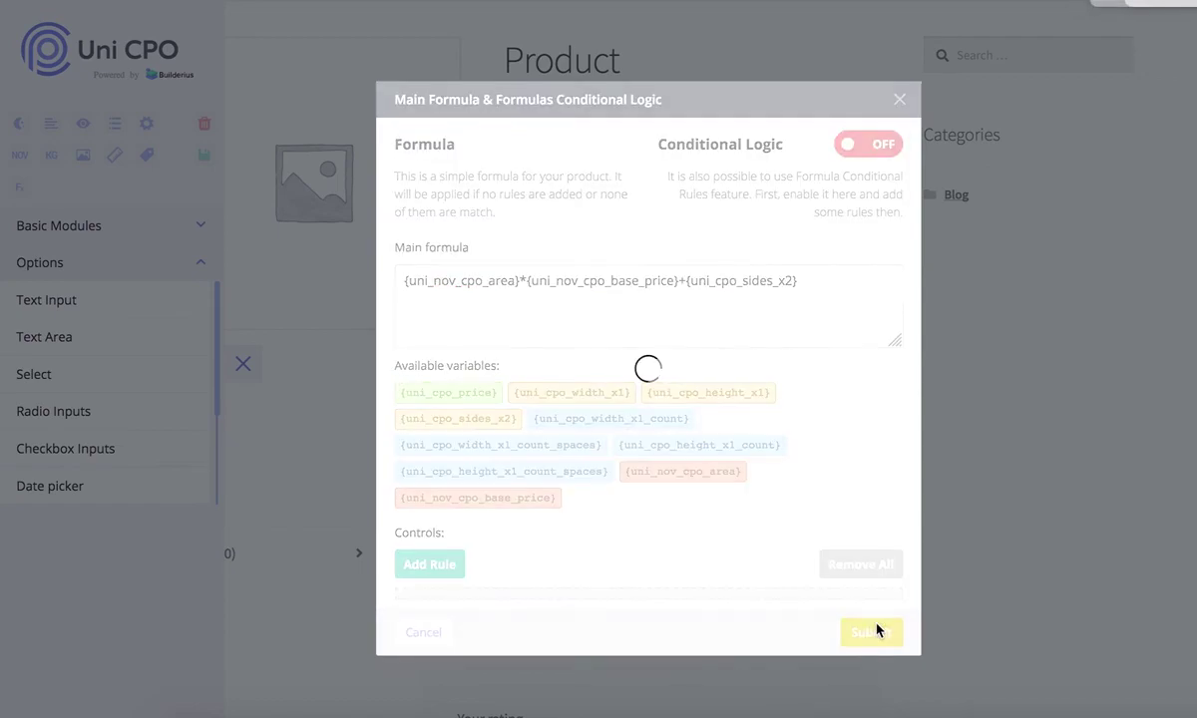